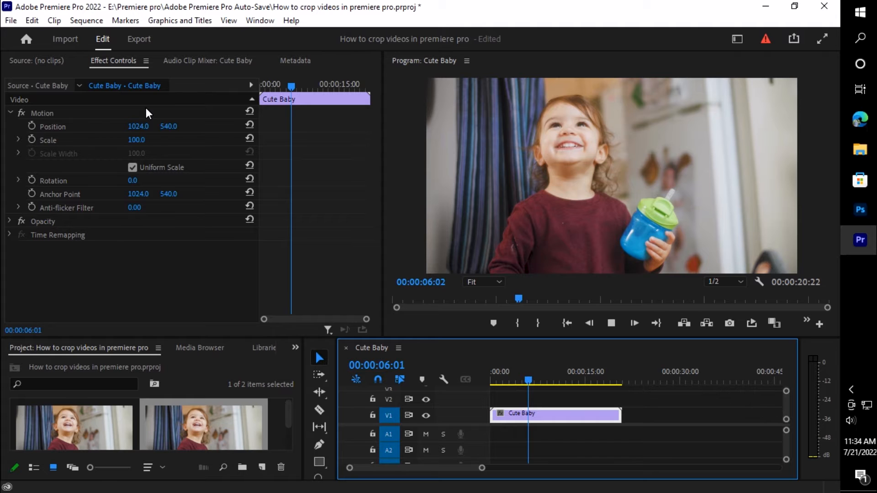
Enlarge the Cute Baby clip to a scale of 332 and move its horizontal position to 1247.
{"action": "left_click_drag", "start_coordinate": [136, 140], "coordinate": [242, 141]}
{"action": "left_click_drag", "start_coordinate": [138, 126], "coordinate": [215, 126]}
{"action": "left_click", "coordinate": [40, 113]}
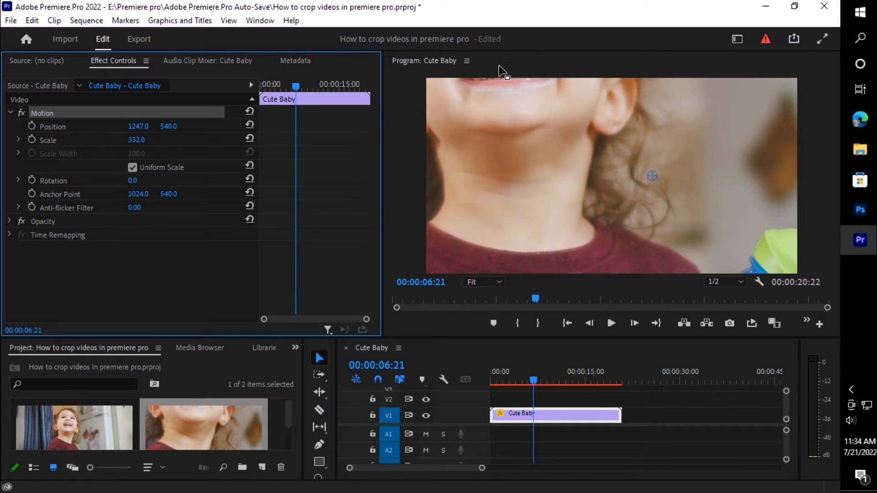
Shrink the clip to a scale of 132 by its frame handles in the enlarged program view at 10% zoom.
{"action": "double_click", "coordinate": [542, 64]}
{"action": "left_click", "coordinate": [98, 424]}
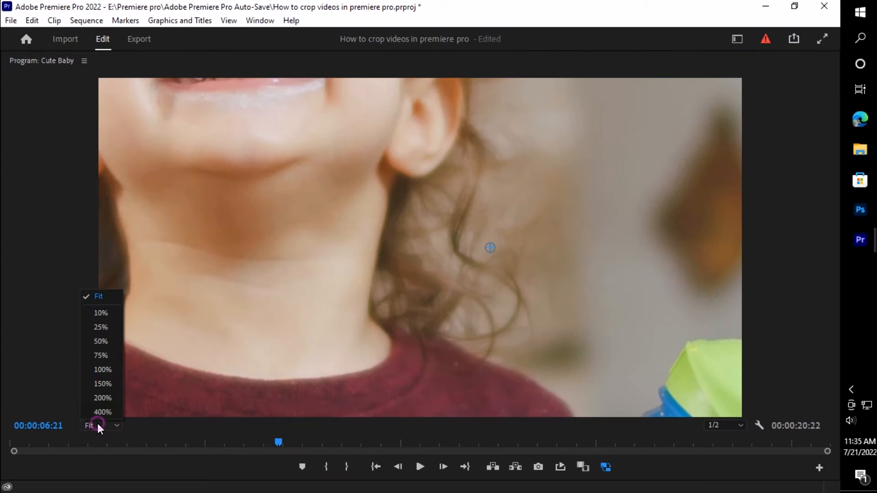
{"action": "left_click", "coordinate": [101, 314]}
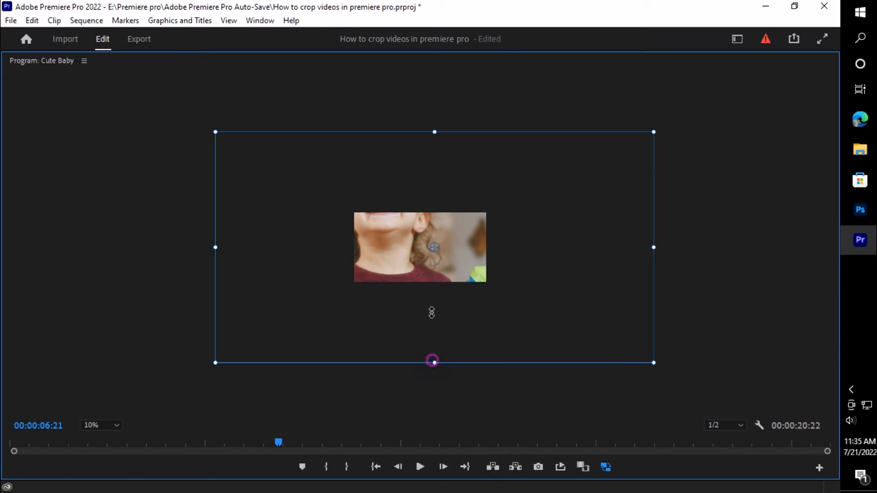
{"action": "left_click_drag", "start_coordinate": [431, 313], "coordinate": [436, 295]}
{"action": "key", "text": "grave"}
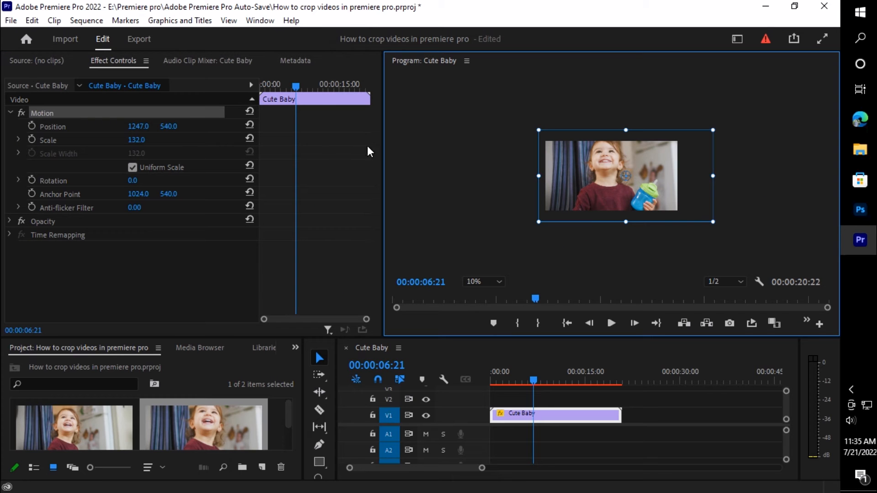
Reset the clip's position and scale to their defaults and deselect the clip.
{"action": "left_click", "coordinate": [249, 124]}
{"action": "left_click", "coordinate": [249, 138]}
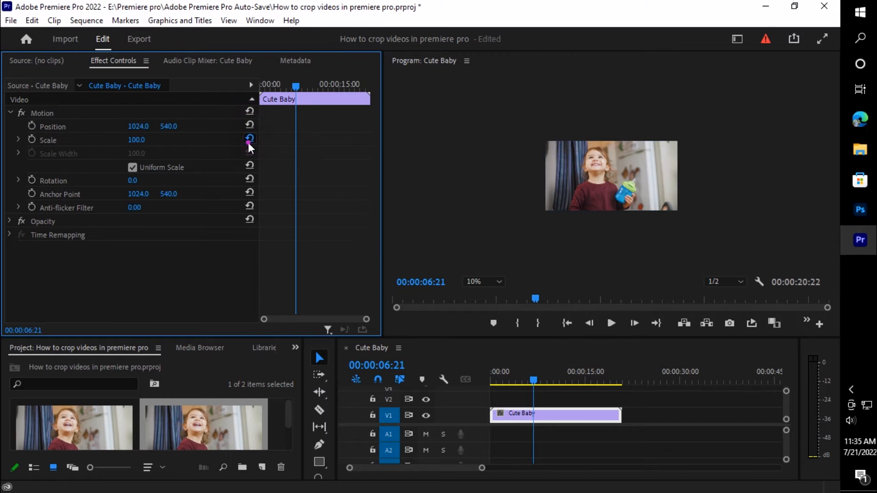
{"action": "left_click", "coordinate": [549, 433]}
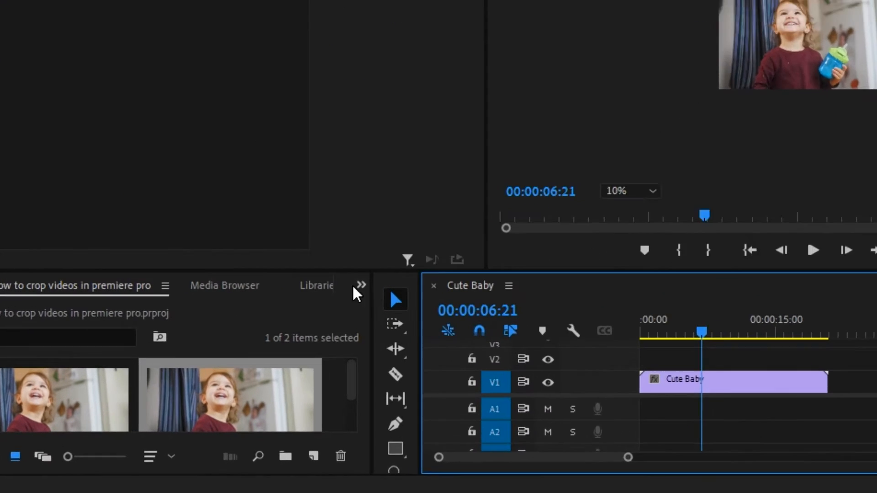
Search the effects for "crop" and apply the Crop effect to the Cute Baby clip.
{"action": "left_click", "coordinate": [360, 285]}
{"action": "left_click", "coordinate": [417, 387]}
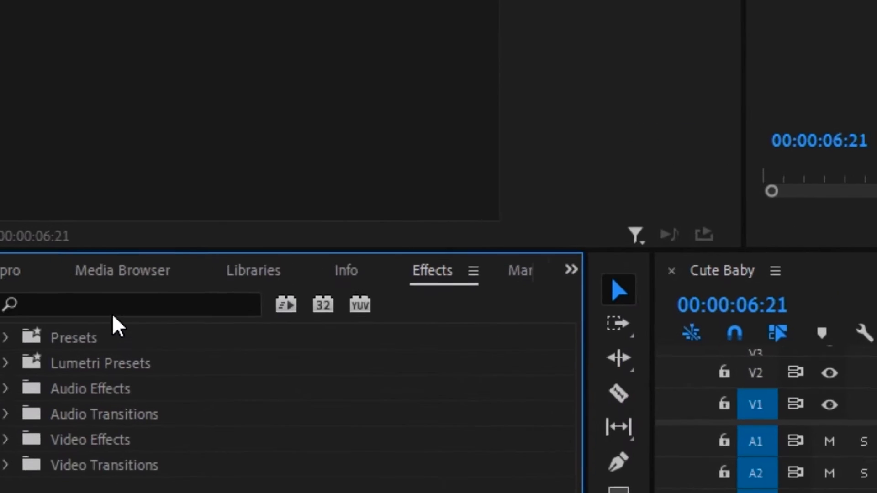
{"action": "left_click", "coordinate": [98, 309]}
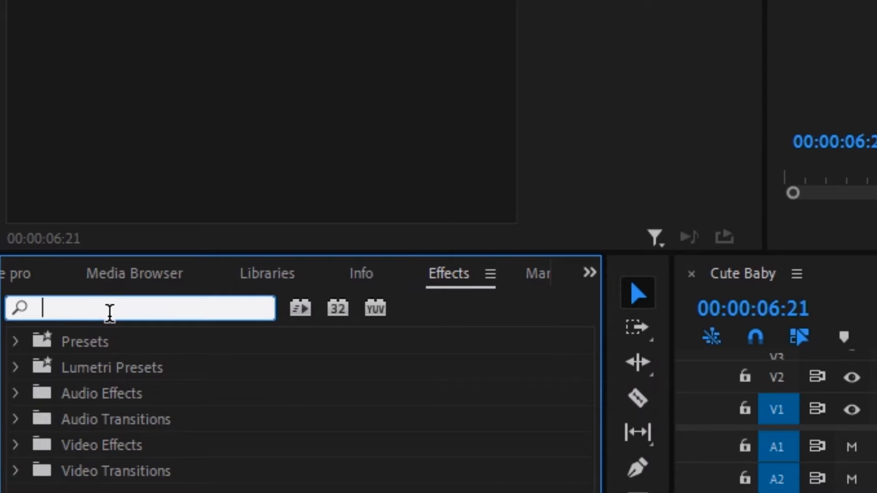
{"action": "type", "text": "crop"}
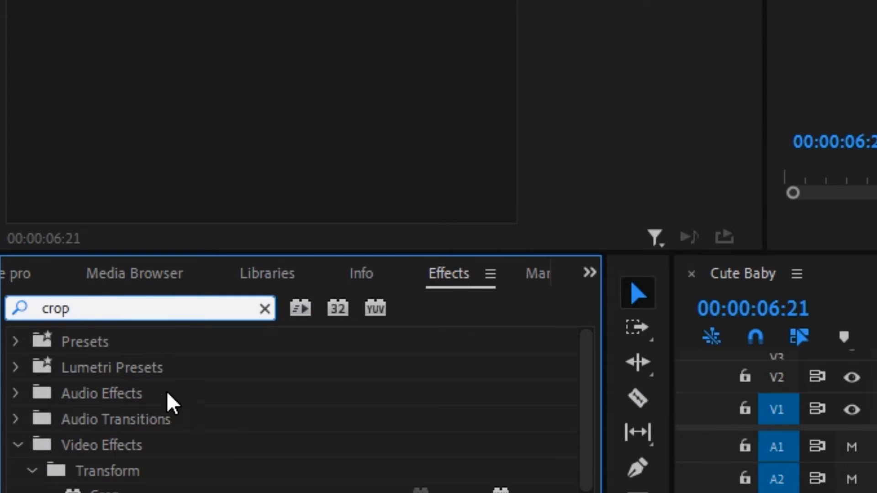
{"action": "scroll", "coordinate": [168, 402], "scroll_direction": "down", "scroll_amount": 1}
{"action": "left_click_drag", "start_coordinate": [78, 479], "coordinate": [549, 414]}
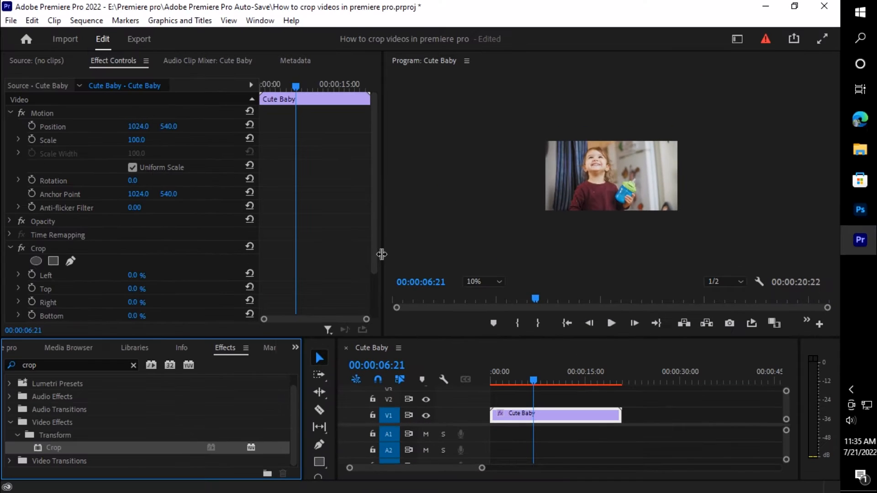
Fit the frame in the program view and add an ellipse mask to the Crop effect.
{"action": "left_click_drag", "start_coordinate": [87, 85], "coordinate": [87, 175]}
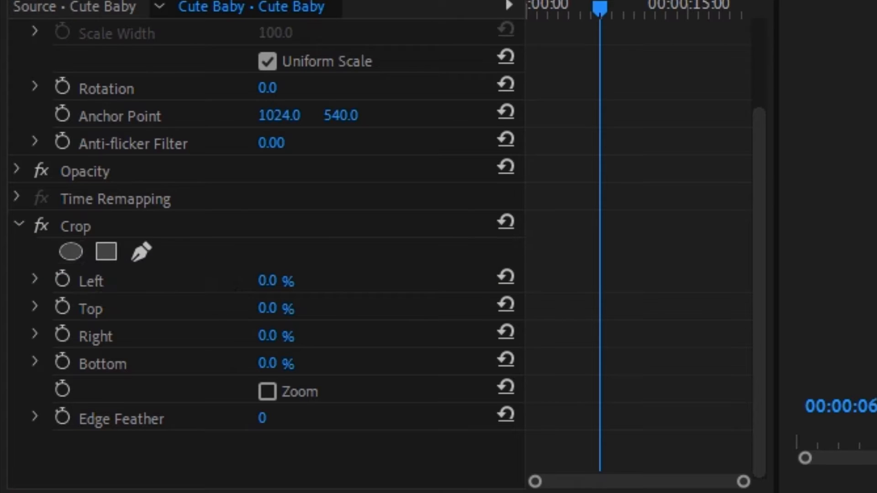
{"action": "left_click", "coordinate": [876, 406]}
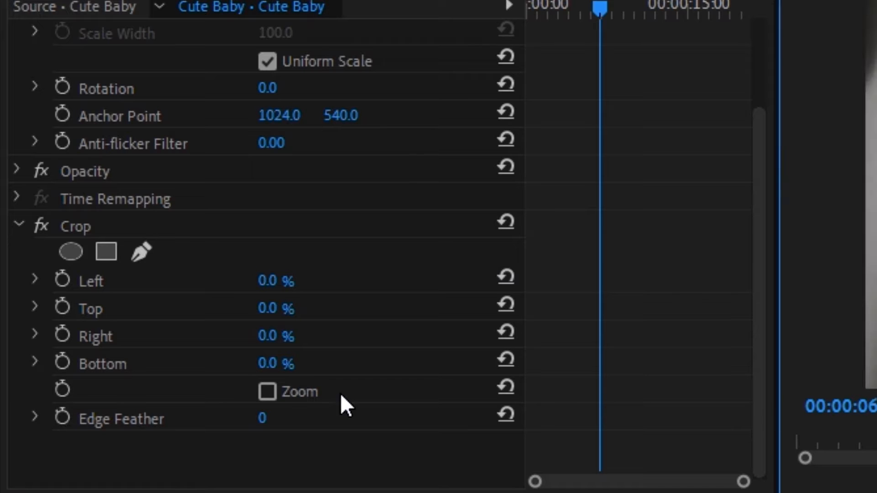
{"action": "left_click", "coordinate": [70, 254]}
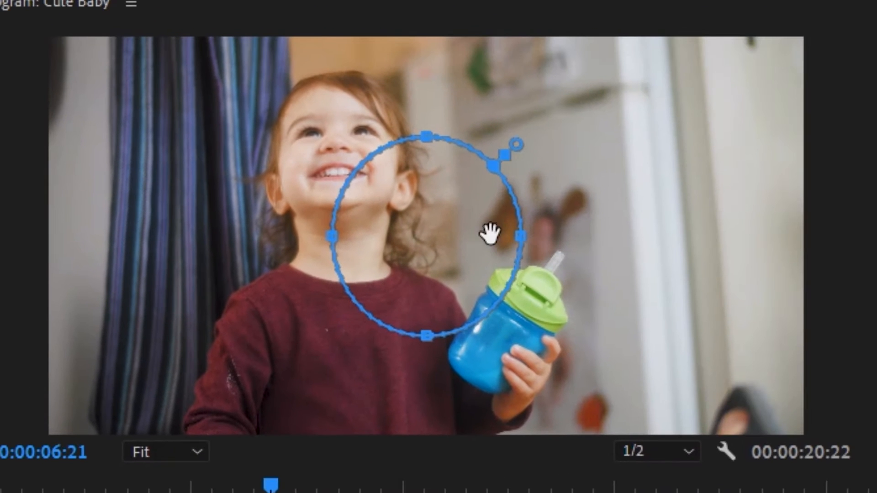
Reshape the ellipse mask into a near circle and place it around the child's head and shoulders.
{"action": "left_click_drag", "start_coordinate": [520, 239], "coordinate": [768, 236]}
{"action": "left_click_drag", "start_coordinate": [332, 236], "coordinate": [582, 230]}
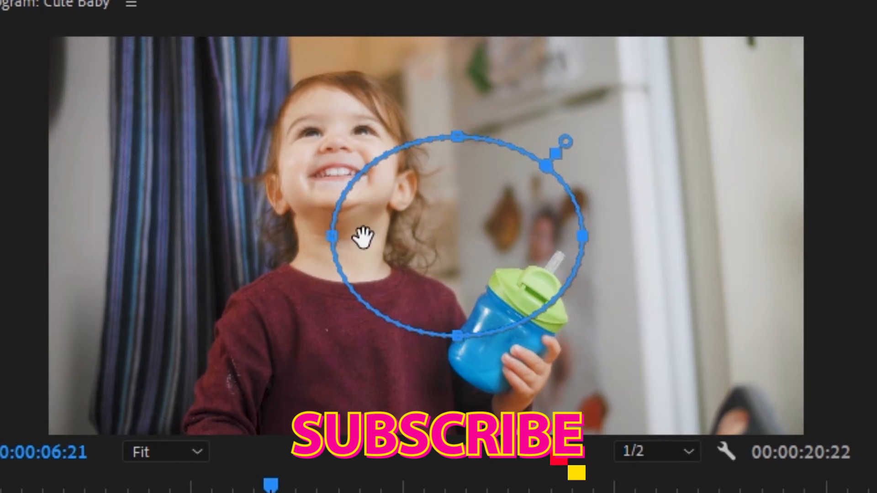
{"action": "left_click_drag", "start_coordinate": [332, 236], "coordinate": [291, 226]}
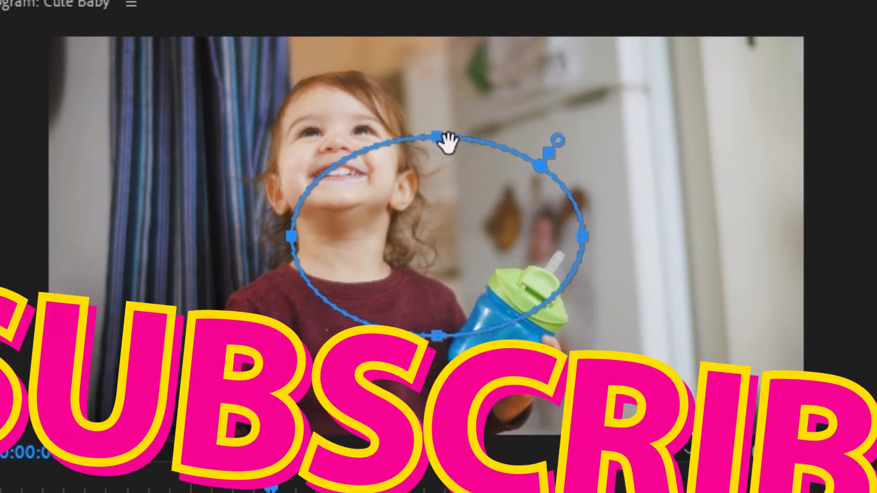
{"action": "left_click_drag", "start_coordinate": [436, 137], "coordinate": [432, 102]}
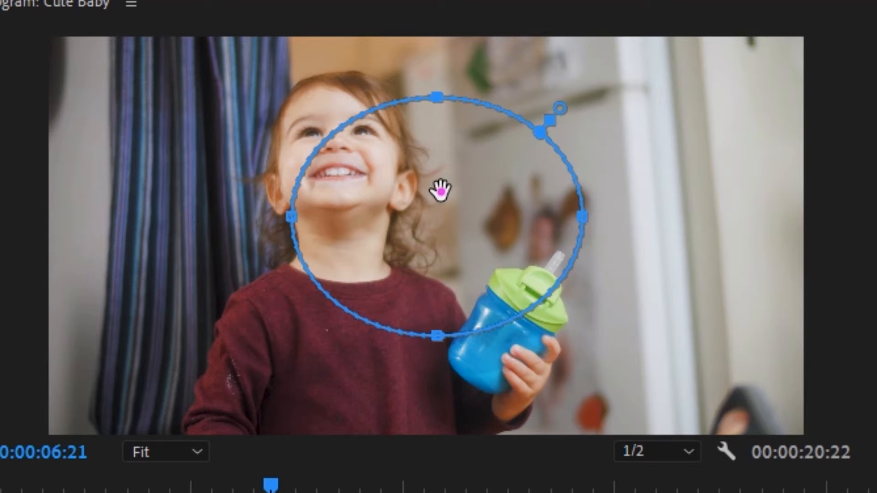
{"action": "left_click_drag", "start_coordinate": [440, 190], "coordinate": [344, 150]}
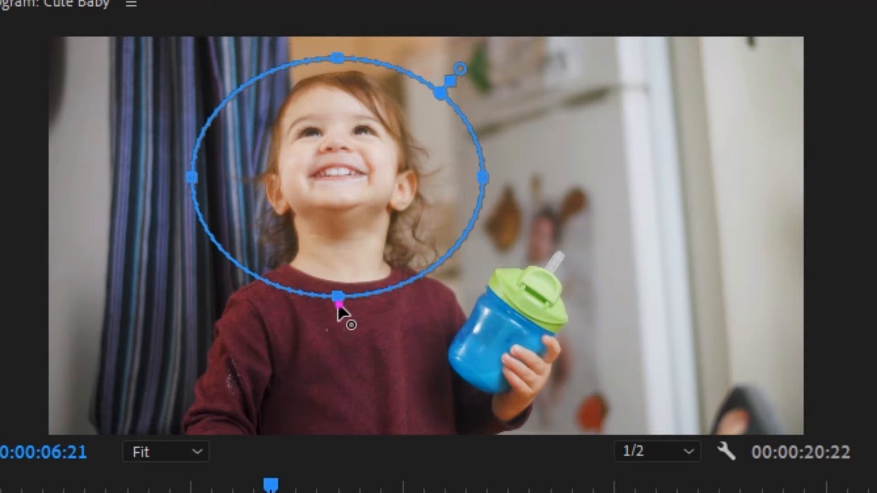
{"action": "left_click_drag", "start_coordinate": [338, 300], "coordinate": [349, 358]}
{"action": "left_click_drag", "start_coordinate": [363, 220], "coordinate": [352, 247]}
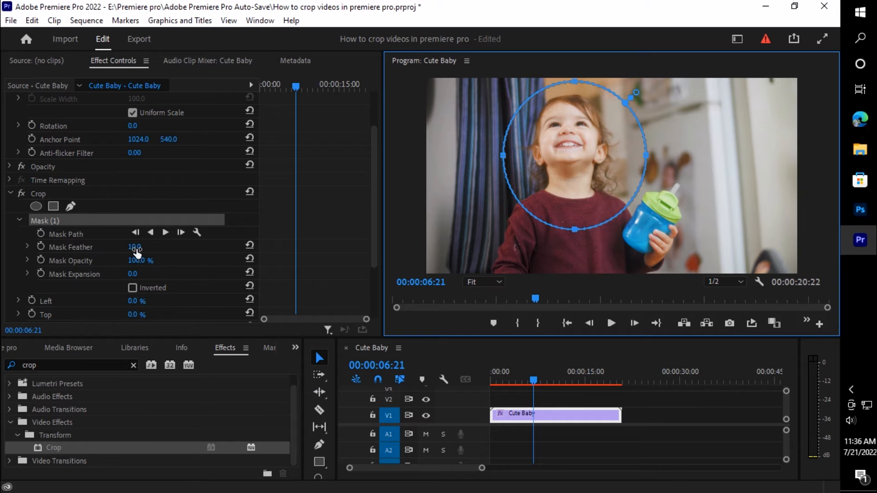
Try a Mask Feather of 116 on the circular mask, then bring the feather down to 0.
{"action": "left_click_drag", "start_coordinate": [139, 249], "coordinate": [200, 249]}
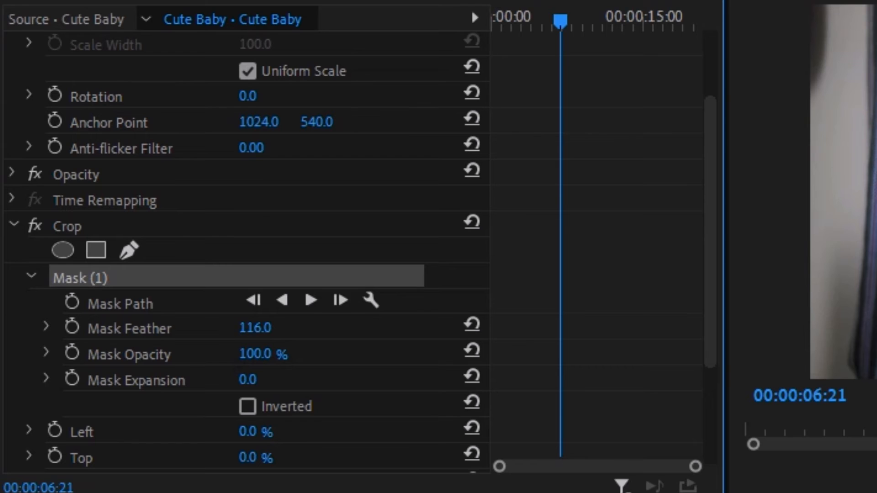
{"action": "left_click_drag", "start_coordinate": [353, 328], "coordinate": [250, 327]}
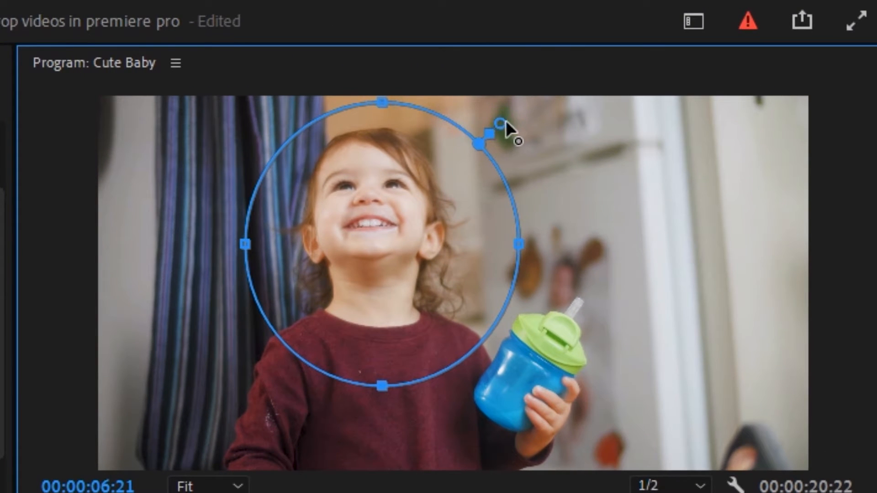
{"action": "left_click_drag", "start_coordinate": [638, 96], "coordinate": [657, 84]}
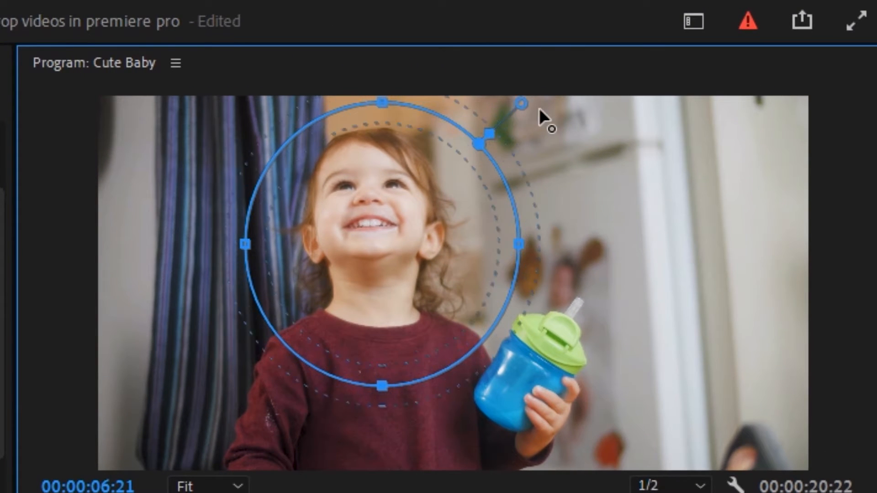
{"action": "left_click_drag", "start_coordinate": [539, 108], "coordinate": [463, 147]}
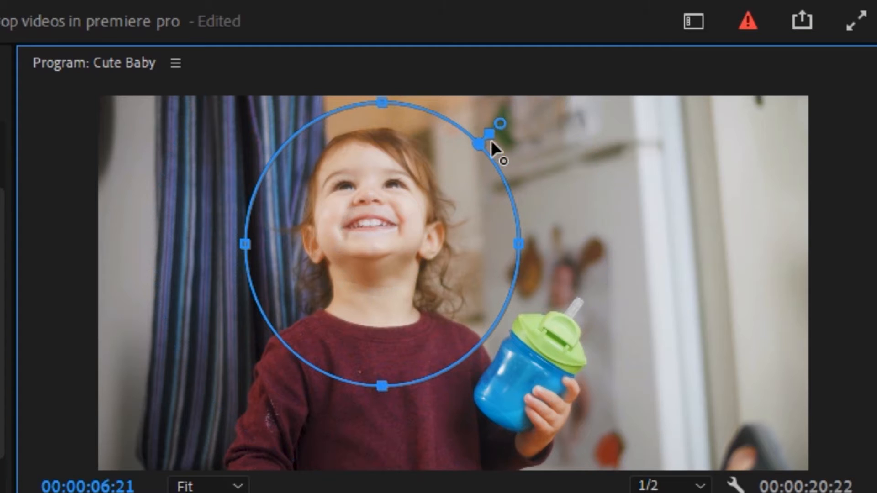
{"action": "left_click_drag", "start_coordinate": [535, 122], "coordinate": [471, 168]}
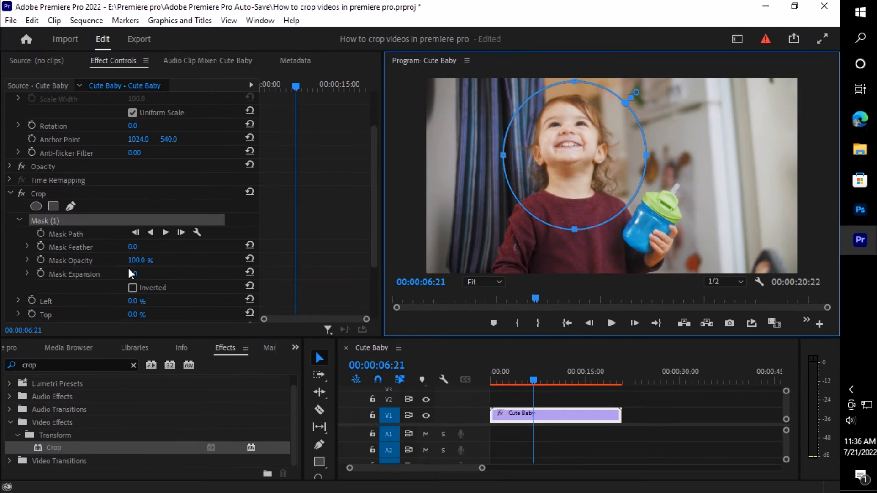
Set the Crop effect's Left value to 100% and invert the mask so only the circle stays visible.
{"action": "left_click_drag", "start_coordinate": [140, 260], "coordinate": [152, 265]}
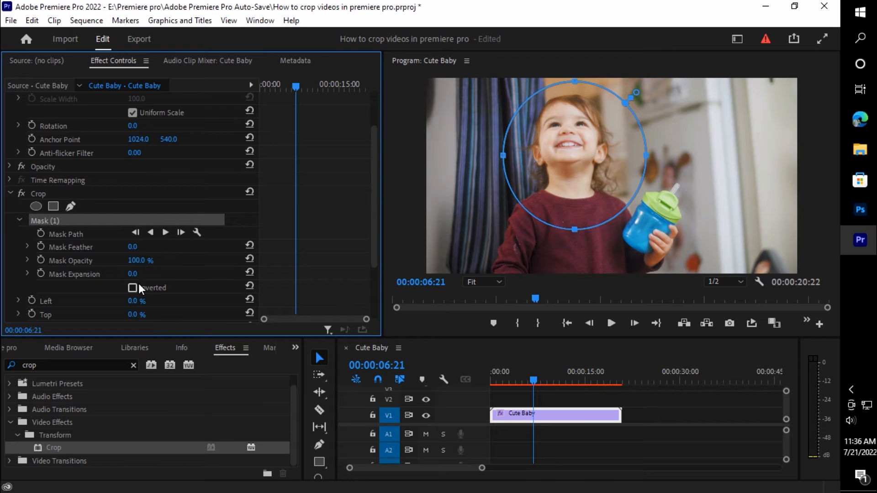
{"action": "scroll", "coordinate": [55, 271], "scroll_direction": "down", "scroll_amount": 3}
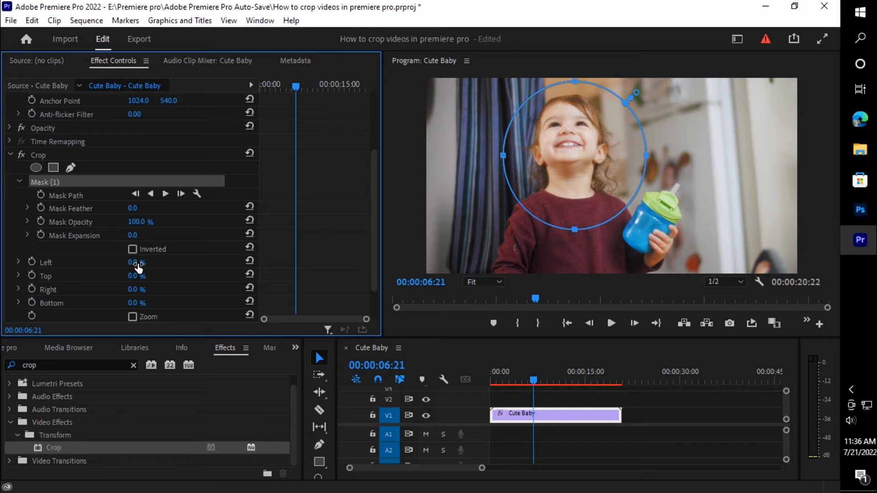
{"action": "left_click_drag", "start_coordinate": [134, 262], "coordinate": [179, 263]}
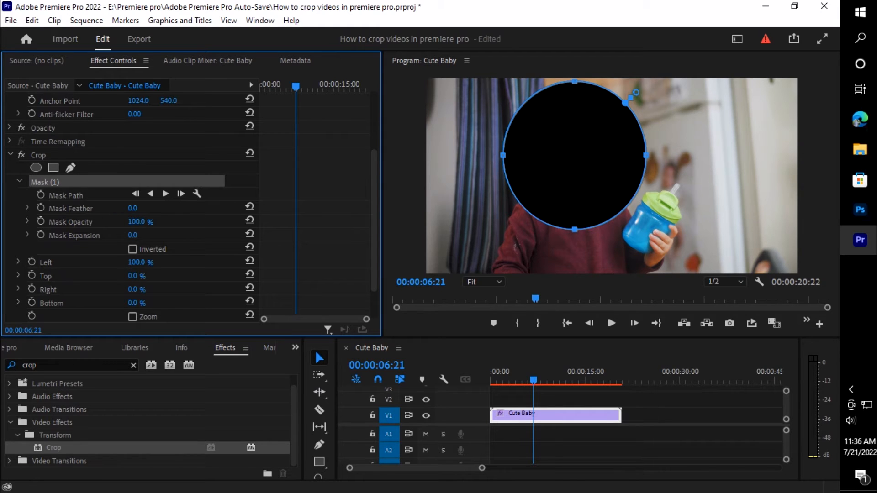
{"action": "left_click", "coordinate": [97, 252]}
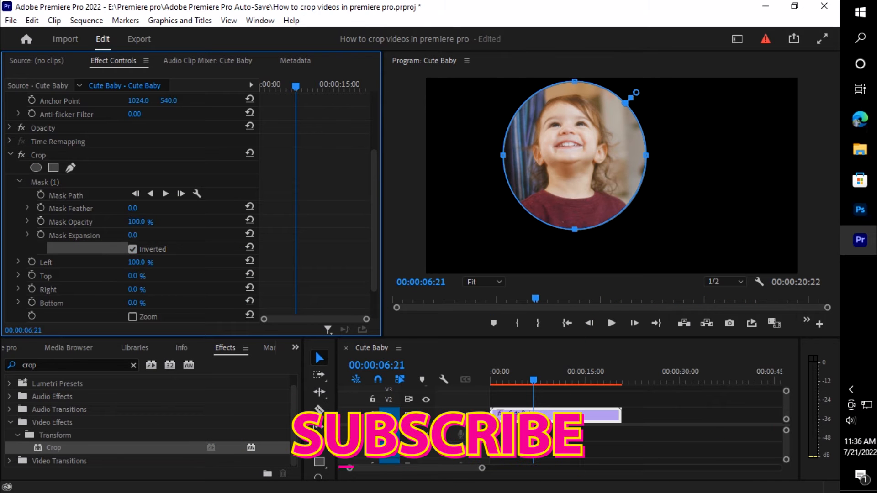
Try a Mask Expansion of -183, then change it to 2.2 with a Mask Feather of 530.6.
{"action": "left_click_drag", "start_coordinate": [133, 236], "coordinate": [87, 235]}
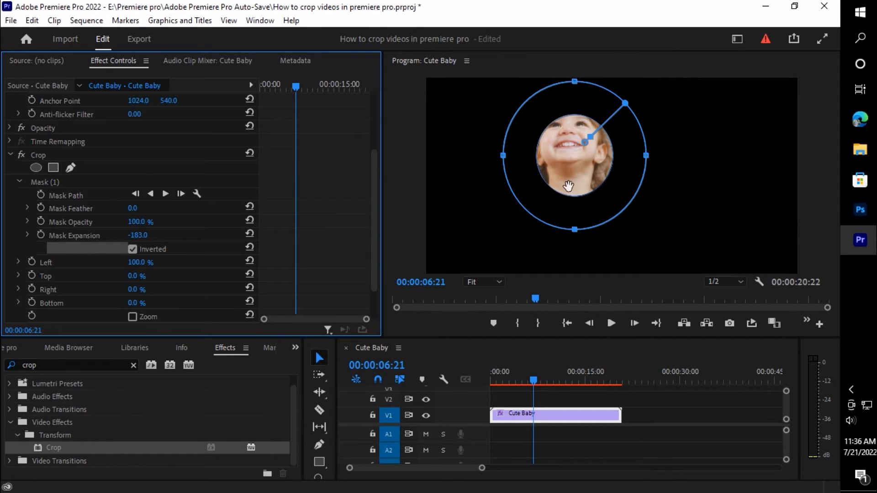
{"action": "left_click_drag", "start_coordinate": [592, 142], "coordinate": [711, 183]}
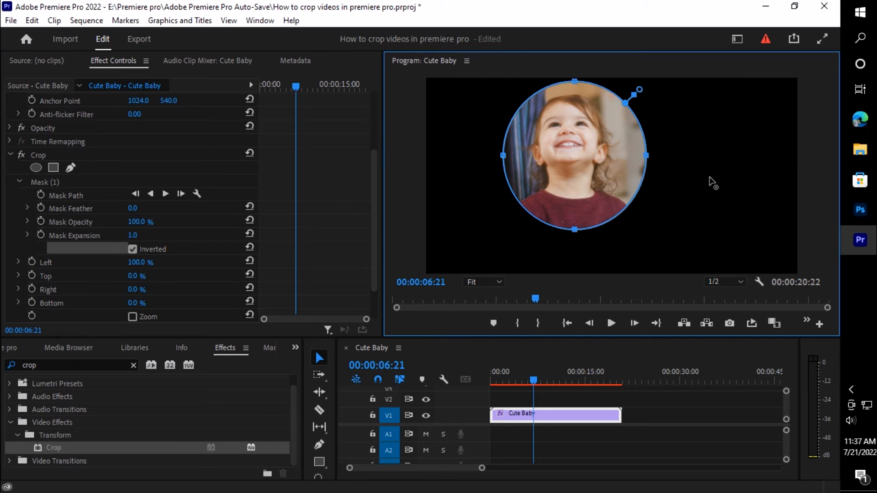
{"action": "left_click_drag", "start_coordinate": [609, 123], "coordinate": [647, 110]}
{"action": "left_click_drag", "start_coordinate": [683, 57], "coordinate": [687, 86]}
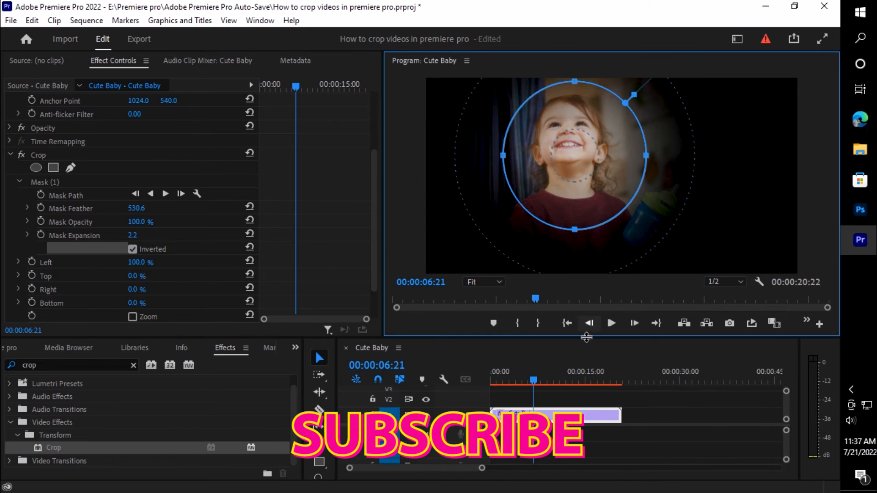
Deselect the clip and play the sequence to preview the soft-edged circular crop.
{"action": "left_click", "coordinate": [516, 400]}
{"action": "key", "text": "space"}
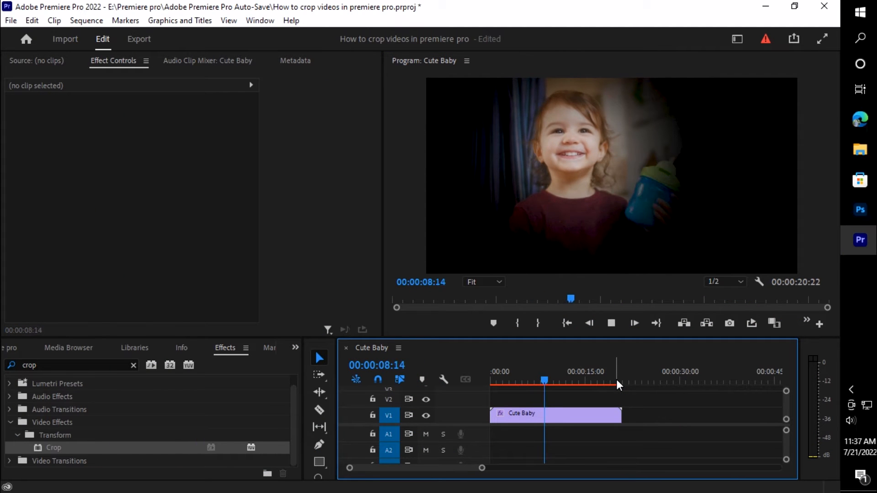
{"action": "key", "text": "space"}
Set the Cute Baby clip's Mask Feather to 0, preview the hard edge, and reset Mask Expansion to 0.
{"action": "left_click", "coordinate": [589, 415]}
{"action": "scroll", "coordinate": [146, 212], "scroll_direction": "down", "scroll_amount": 5}
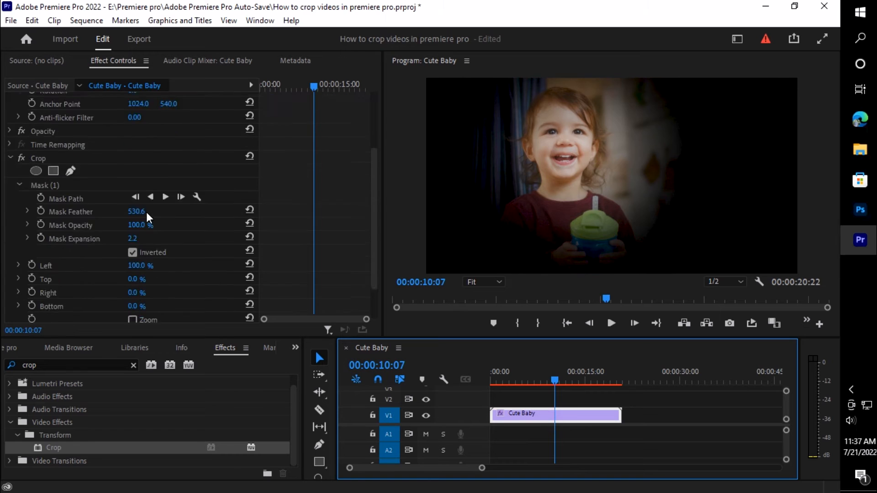
{"action": "left_click", "coordinate": [249, 184]}
{"action": "left_click_drag", "start_coordinate": [133, 186], "coordinate": [121, 186]}
{"action": "key", "text": "space"}
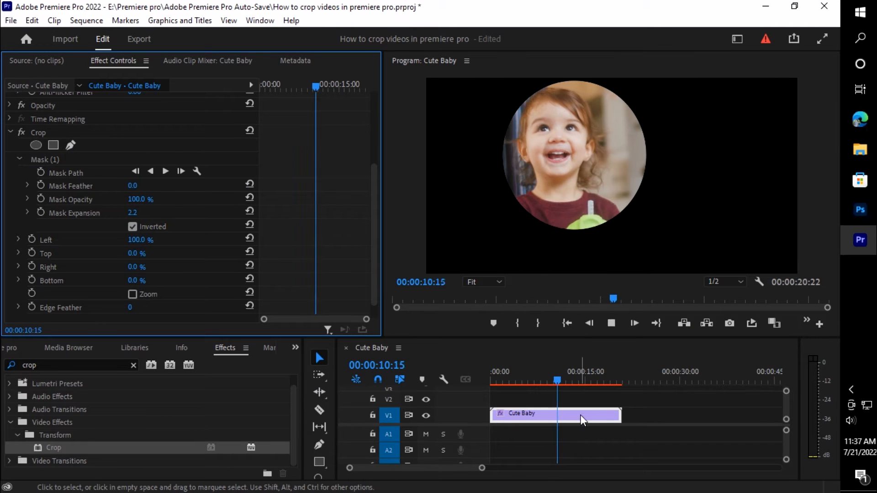
{"action": "key", "text": "space"}
{"action": "left_click", "coordinate": [249, 210]}
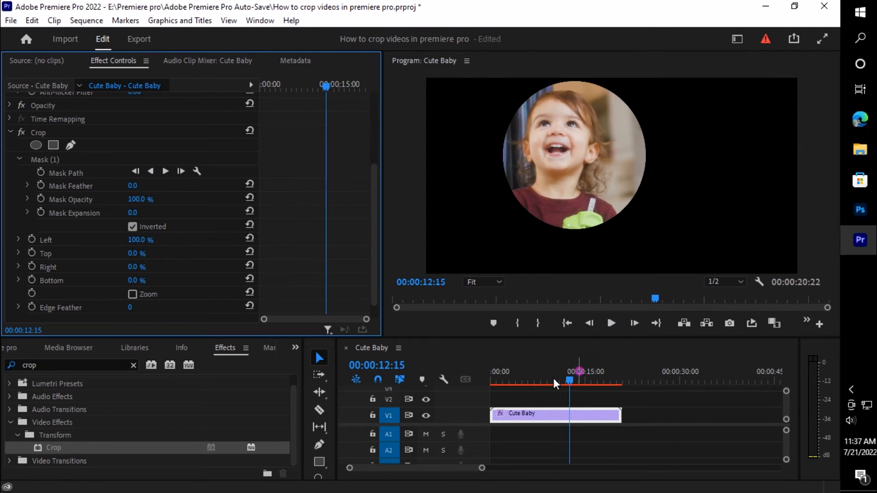
Play the sequence from an earlier point to review the finished hard-edged circular crop.
{"action": "left_click", "coordinate": [527, 380]}
{"action": "key", "text": "space"}
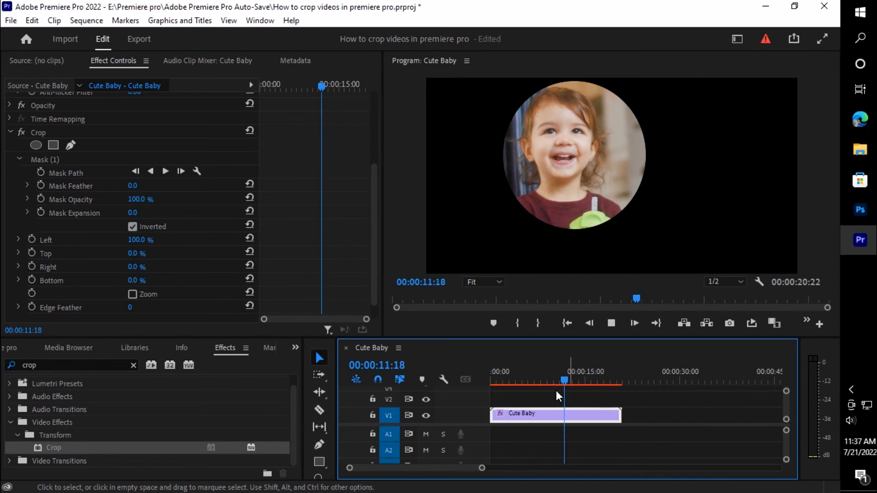
Try replacing the Crop effect's elliptical mask with a 4-point polygon mask at 00:00:07:21, with Left set to 0%.
{"action": "left_click", "coordinate": [539, 380]}
{"action": "left_click", "coordinate": [39, 161]}
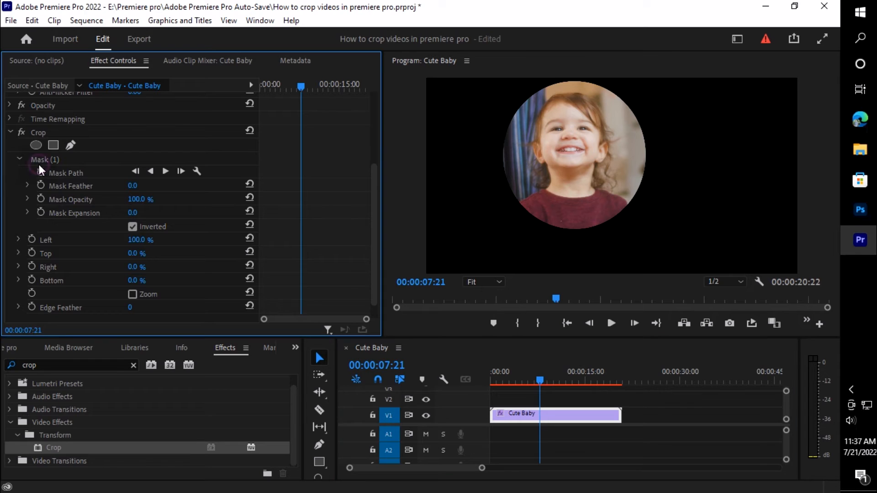
{"action": "key", "text": "Delete"}
{"action": "left_click_drag", "start_coordinate": [136, 159], "coordinate": [98, 160]}
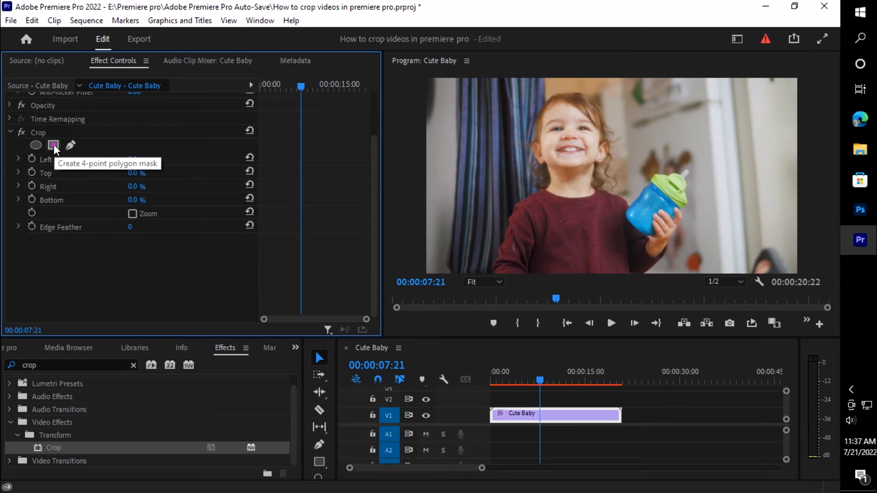
{"action": "left_click", "coordinate": [54, 145]}
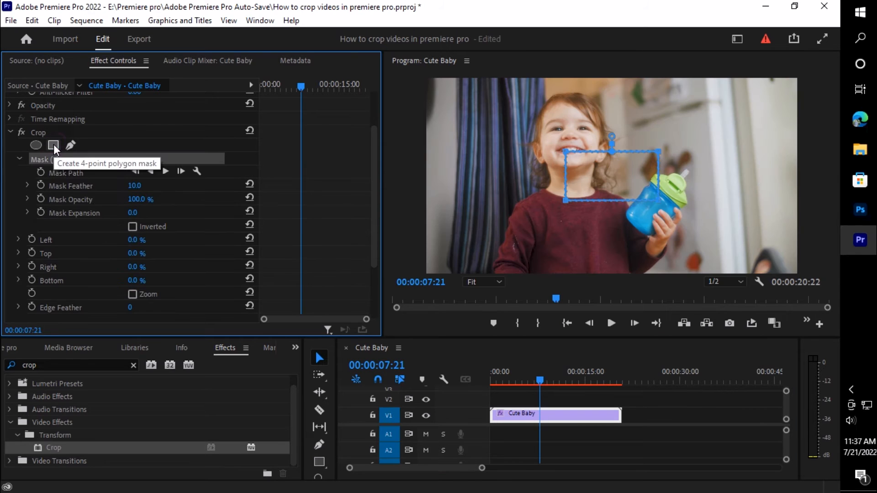
Try removing the polygon mask's lower-left vertex, restore it, and try resizing the mask.
{"action": "left_click", "coordinate": [611, 144]}
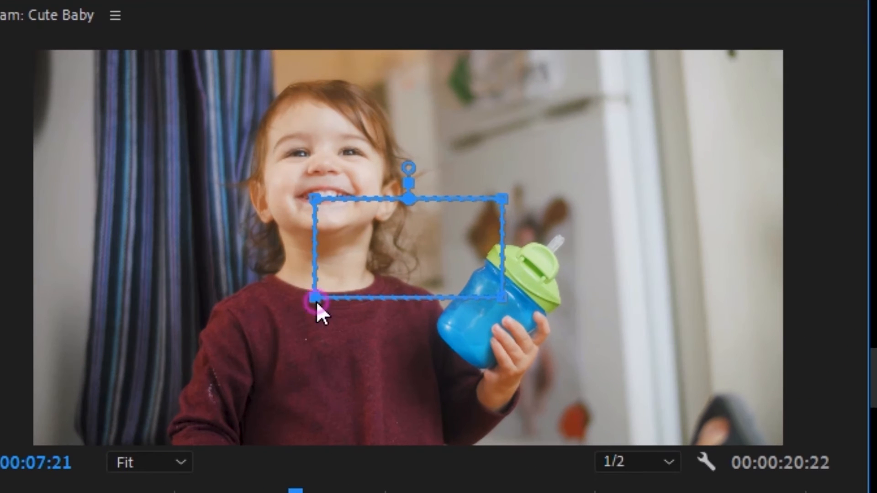
{"action": "left_click", "coordinate": [316, 304]}
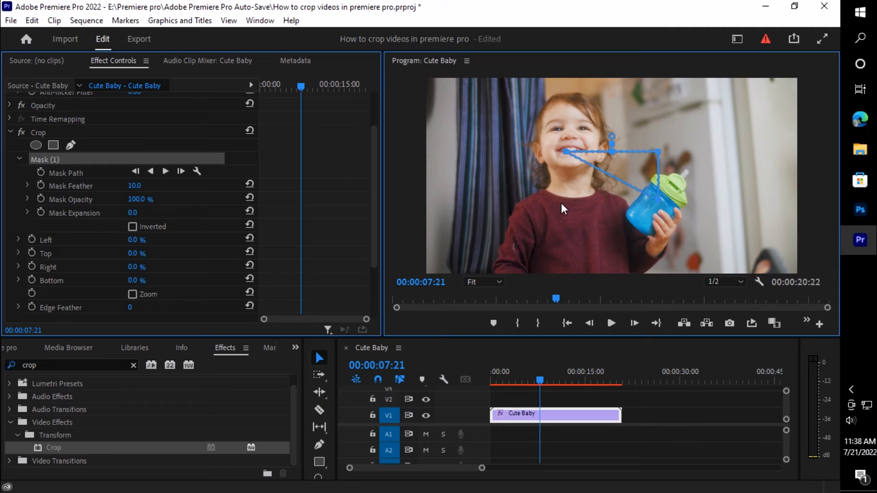
{"action": "left_click", "coordinate": [305, 304]}
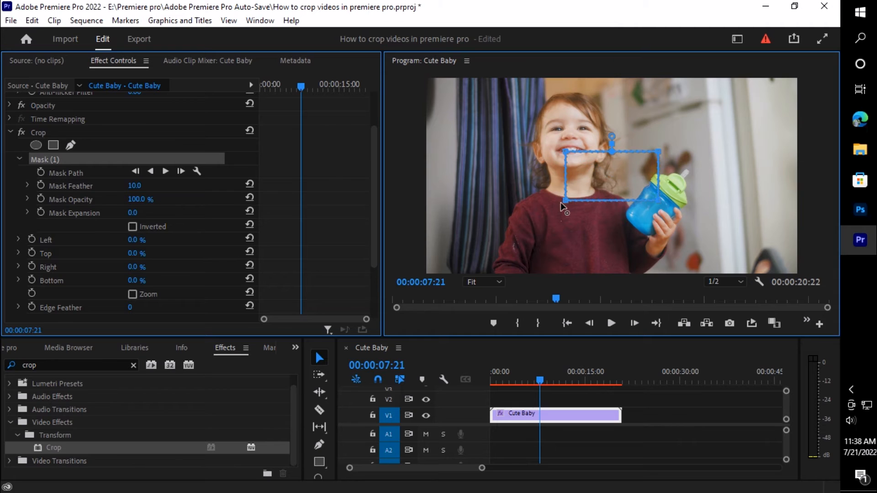
{"action": "left_click_drag", "start_coordinate": [666, 180], "coordinate": [836, 189]}
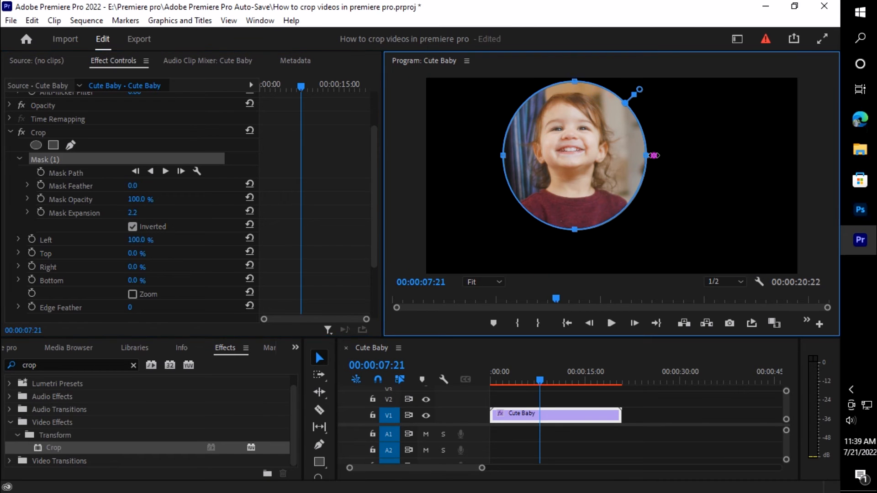
Try enlarging the elliptical mask until it covers most of the video frame.
{"action": "left_click_drag", "start_coordinate": [652, 155], "coordinate": [710, 167]}
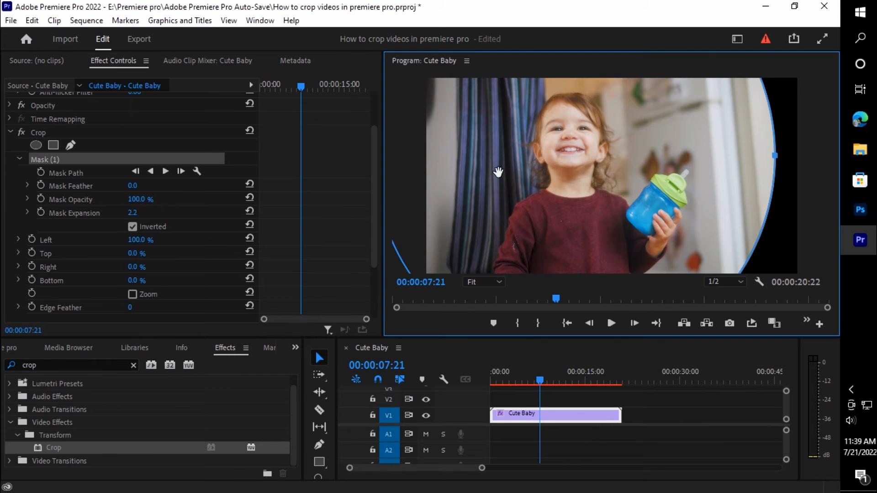
{"action": "left_click_drag", "start_coordinate": [498, 172], "coordinate": [503, 172]}
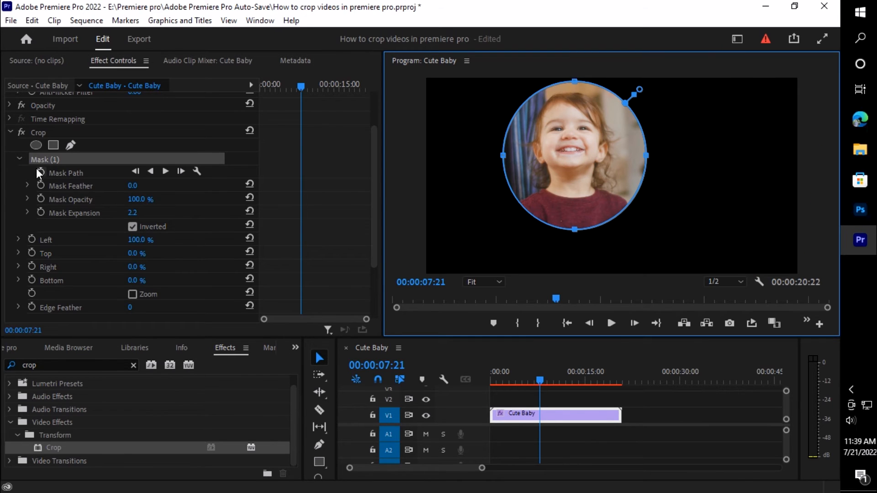
Replace the elliptical mask with an inverted 4-point polygon mask and enlarge it to cover most of the frame around the child.
{"action": "left_click", "coordinate": [51, 161]}
{"action": "key", "text": "Delete"}
{"action": "left_click", "coordinate": [54, 145]}
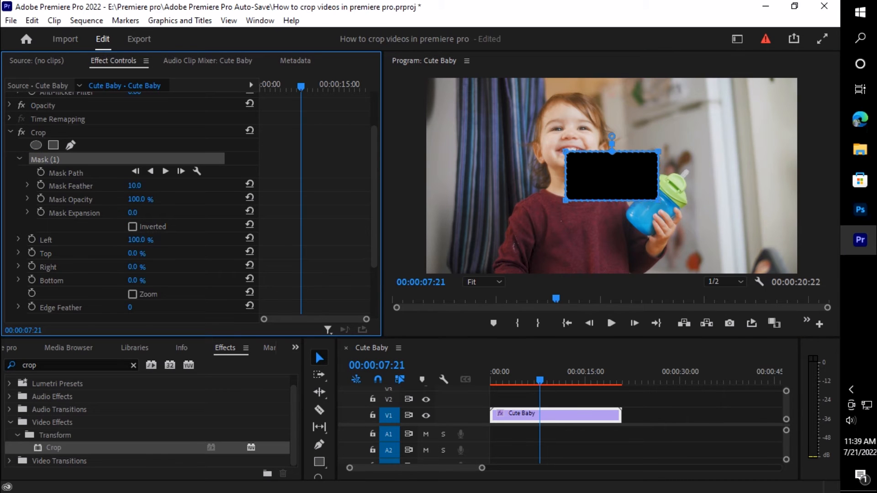
{"action": "left_click", "coordinate": [132, 227]}
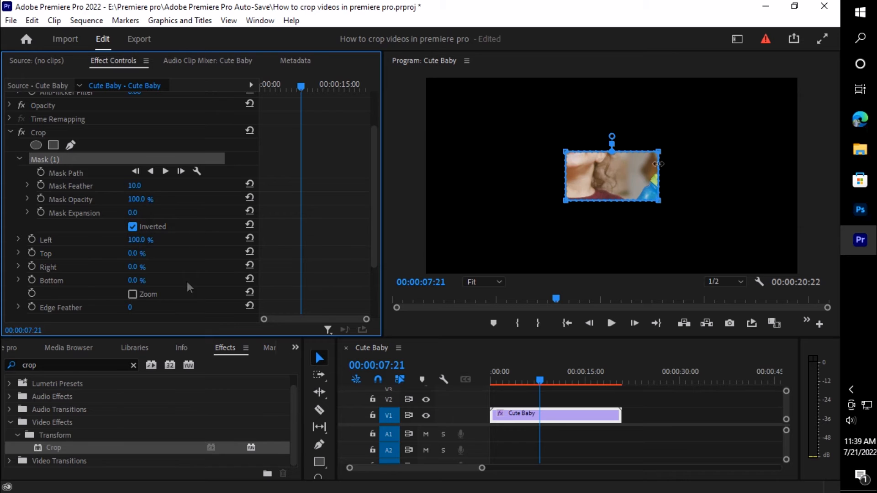
{"action": "left_click_drag", "start_coordinate": [720, 161], "coordinate": [783, 161]}
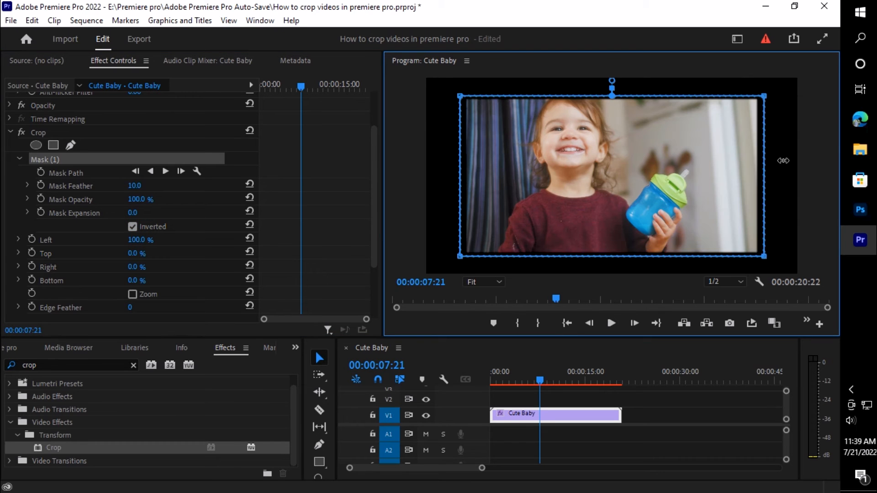
Deselect the clip and play the sequence, replaying from about 8 seconds, to preview the rectangular crop.
{"action": "left_click", "coordinate": [570, 435]}
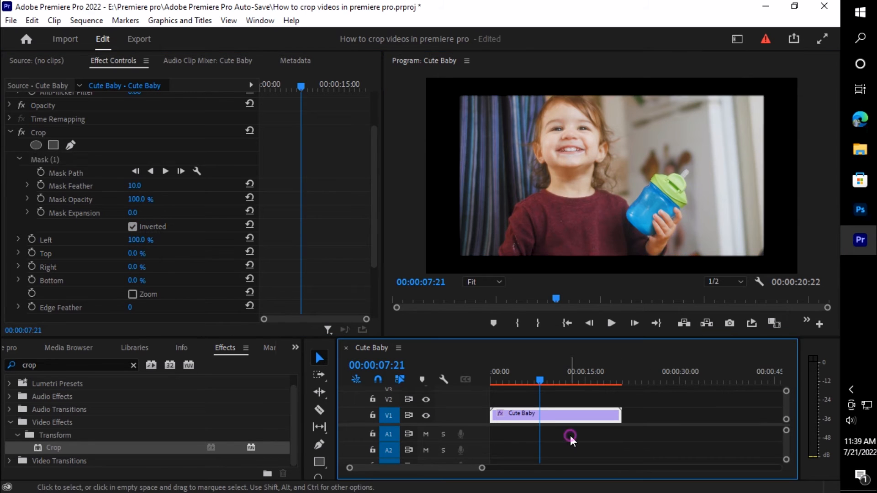
{"action": "key", "text": "space"}
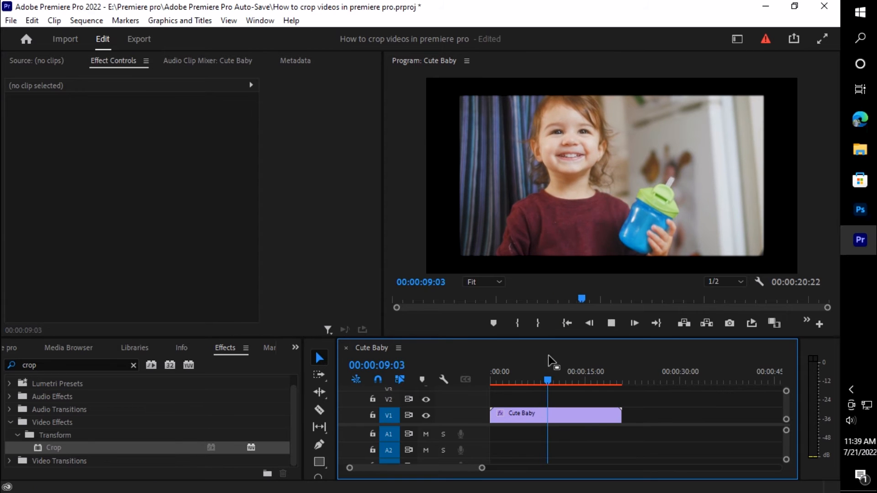
{"action": "mouse_move", "coordinate": [552, 382]}
{"action": "left_mouse_down"}
{"action": "mouse_move", "coordinate": [519, 382]}
{"action": "mouse_move", "coordinate": [543, 383]}
{"action": "left_mouse_up"}
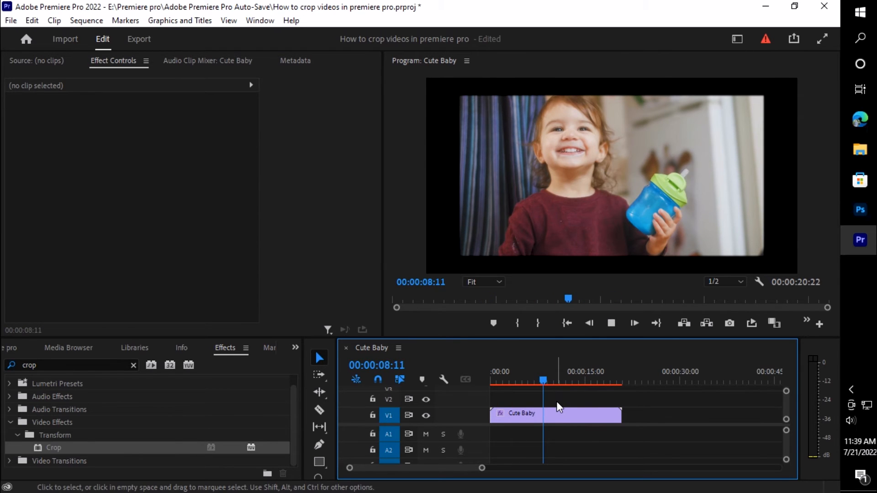
{"action": "key", "text": "space"}
{"action": "key", "text": "space"}
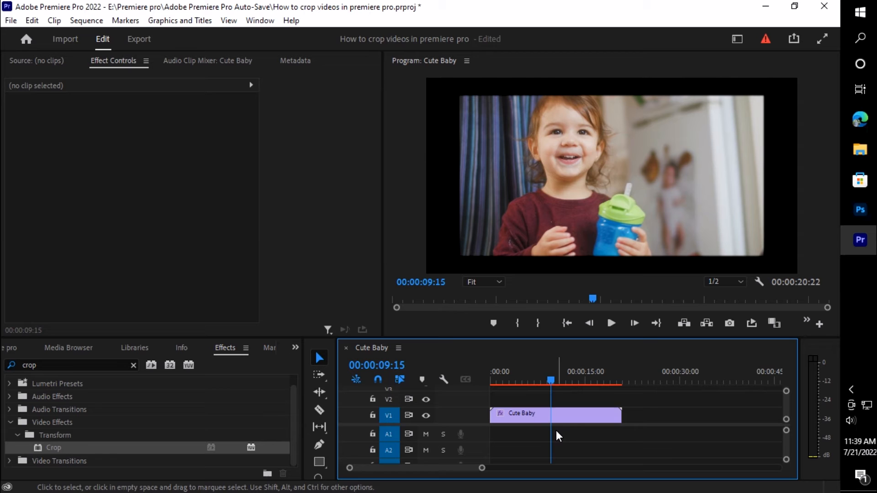
Set the Cute Baby clip's Mask Feather to 0 and Mask Expansion to 51, and inspect the rounded corners in an enlarged preview.
{"action": "left_click", "coordinate": [534, 415]}
{"action": "scroll", "coordinate": [90, 283], "scroll_direction": "down", "scroll_amount": 5}
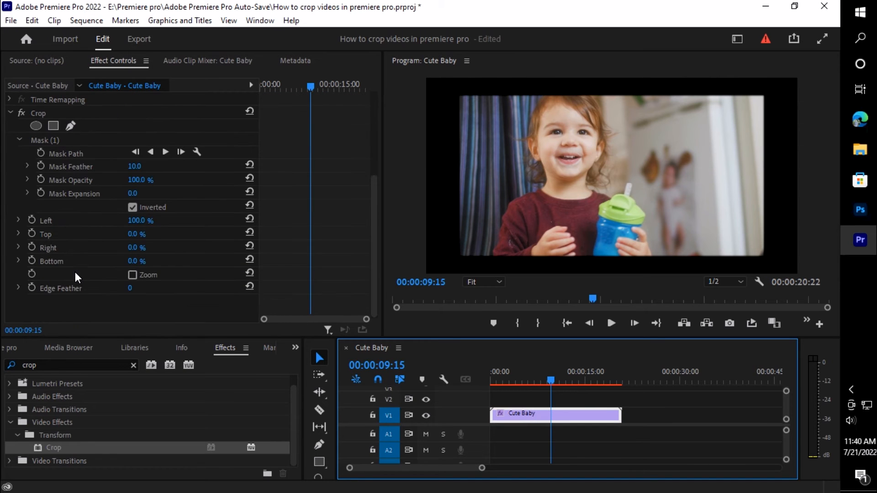
{"action": "left_click_drag", "start_coordinate": [135, 167], "coordinate": [158, 194]}
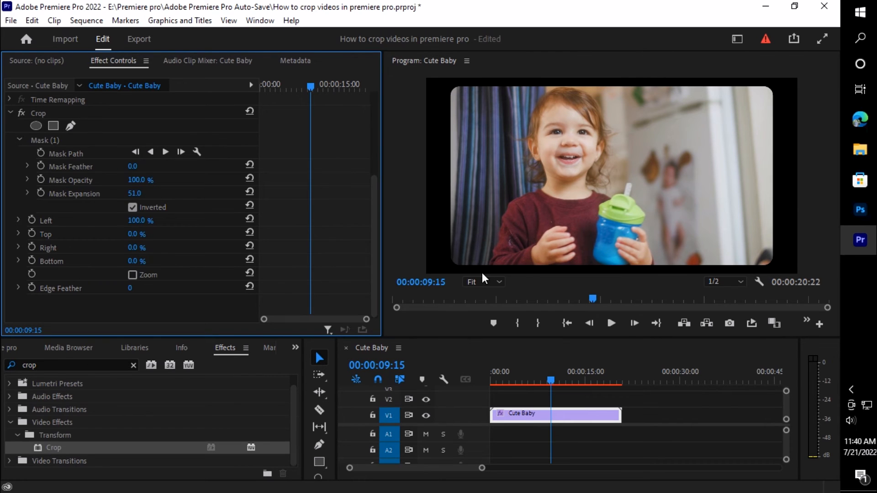
{"action": "double_click", "coordinate": [553, 59]}
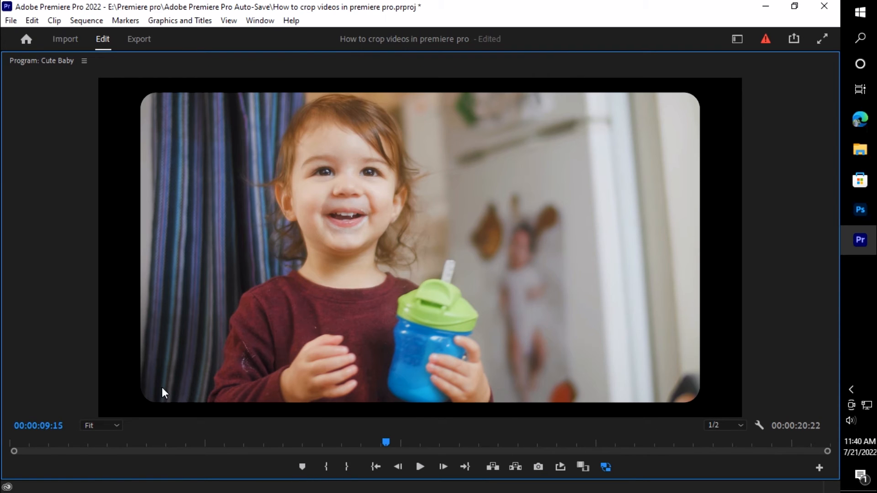
{"action": "double_click", "coordinate": [366, 67]}
Set the rectangular mask's Feather to 8 and check the softened edges in an enlarged preview and in playback.
{"action": "left_click_drag", "start_coordinate": [132, 167], "coordinate": [139, 167]}
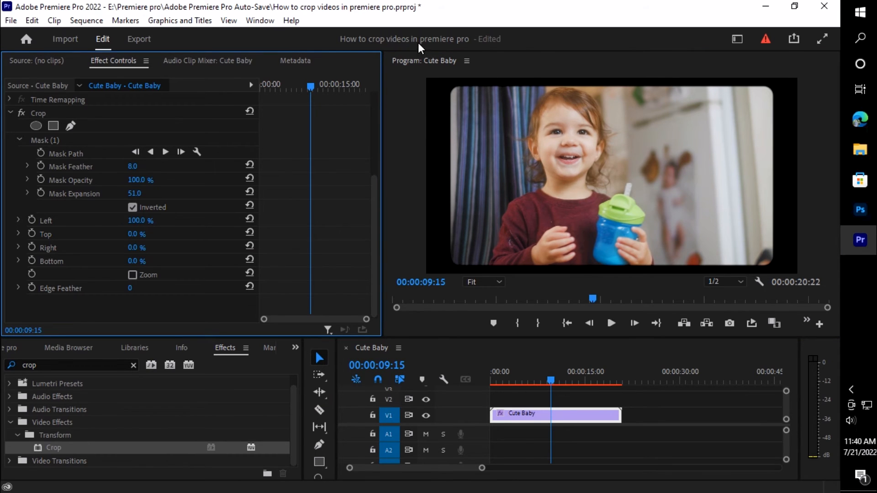
{"action": "double_click", "coordinate": [561, 64]}
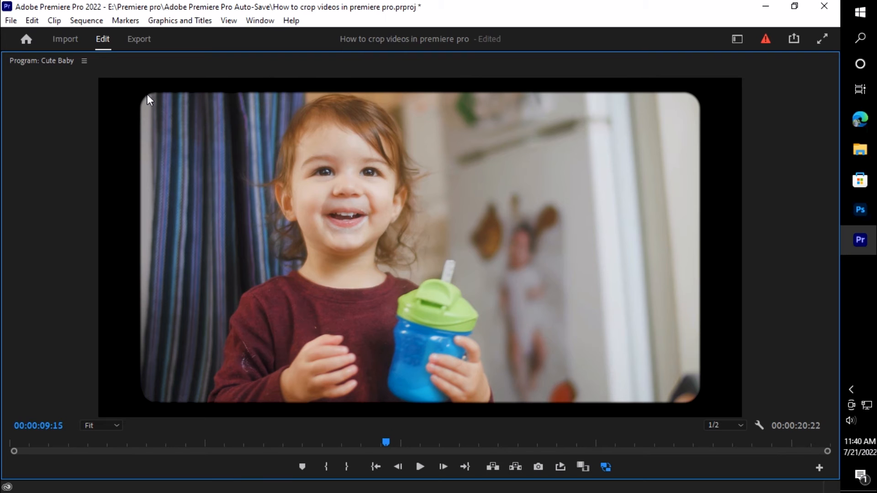
{"action": "double_click", "coordinate": [455, 57]}
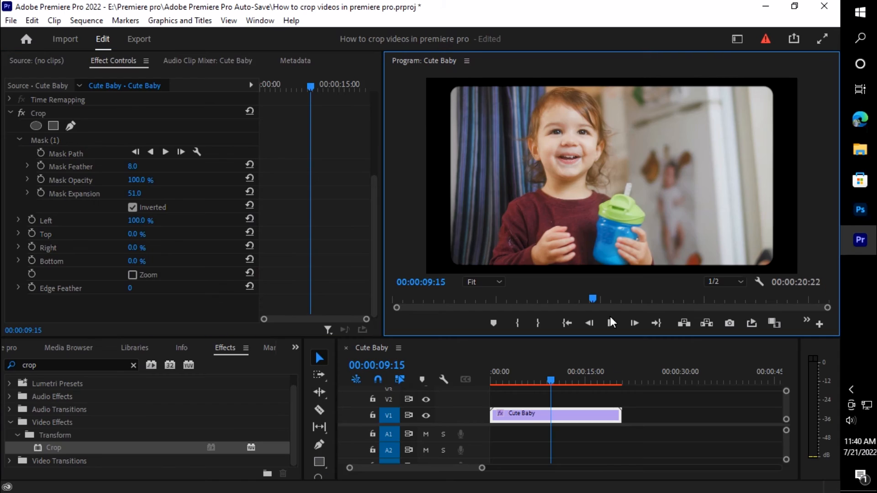
{"action": "left_click", "coordinate": [612, 325]}
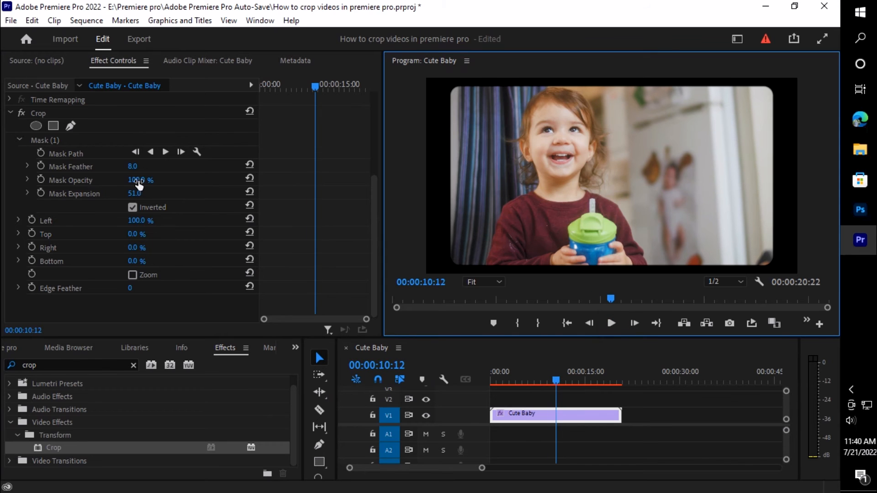
Lower the rectangular mask's Opacity to 77% and play the sequence to preview the semi-transparent surroundings.
{"action": "mouse_move", "coordinate": [146, 184]}
{"action": "left_mouse_down"}
{"action": "mouse_move", "coordinate": [101, 184]}
{"action": "mouse_move", "coordinate": [145, 184]}
{"action": "mouse_move", "coordinate": [134, 184]}
{"action": "left_mouse_up"}
{"action": "left_click", "coordinate": [611, 323]}
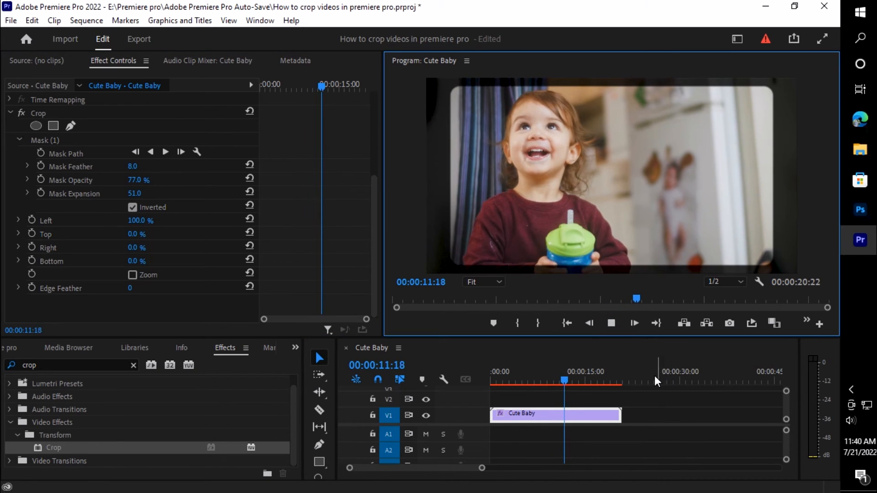
{"action": "key", "text": "space"}
Delete the rectangular mask from the Crop effect and set Left to 0%.
{"action": "left_click", "coordinate": [41, 141]}
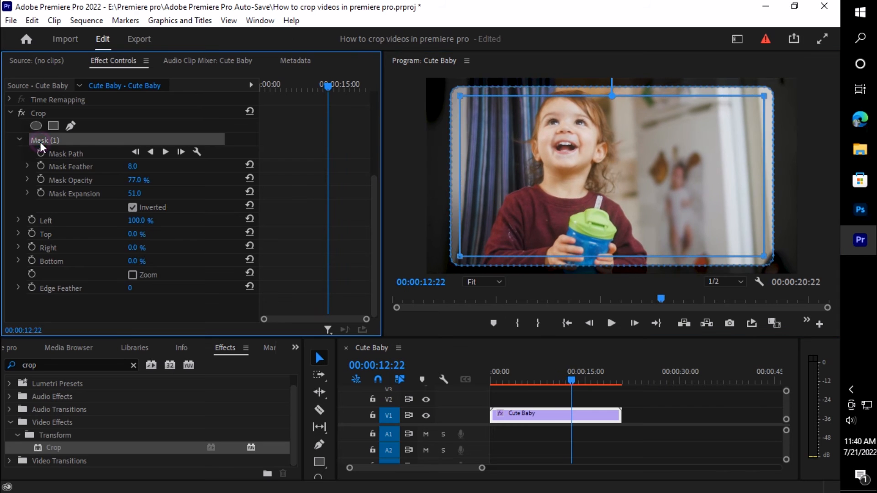
{"action": "key", "text": "Delete"}
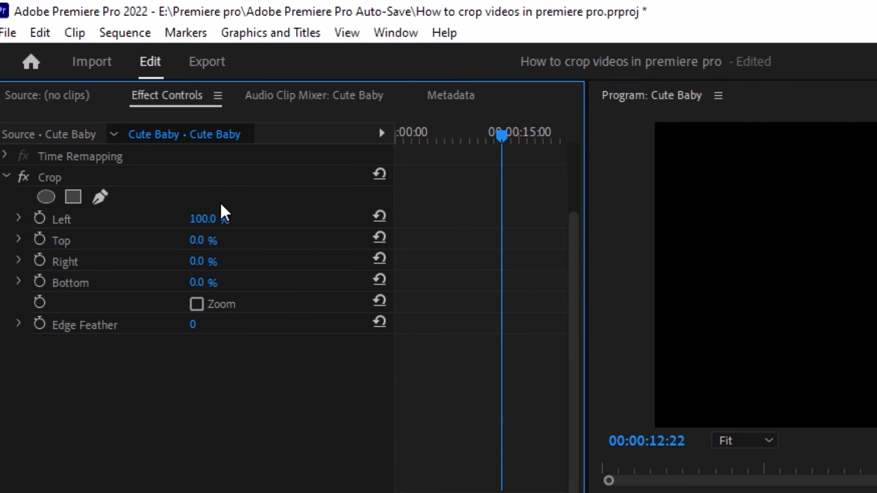
{"action": "left_click_drag", "start_coordinate": [222, 218], "coordinate": [203, 218]}
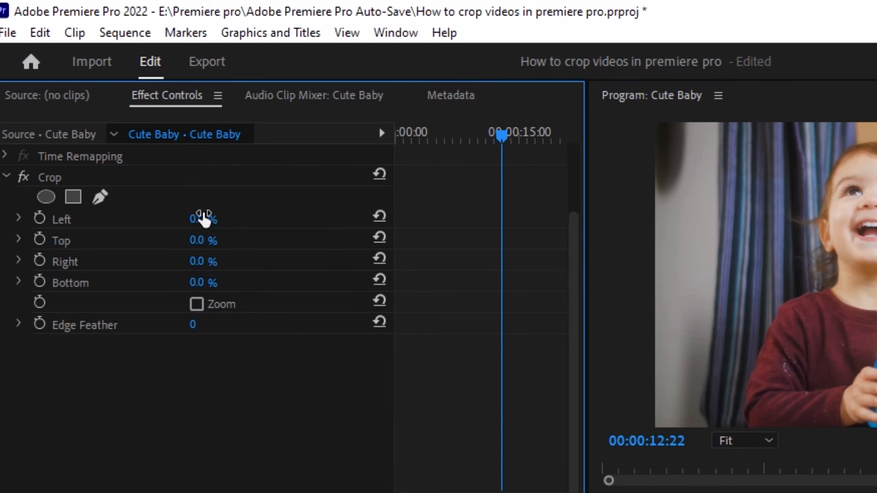
Draw a closed seven-point freeform pen mask around the child for the Crop effect and raise its top vertex above the head.
{"action": "left_click", "coordinate": [100, 198]}
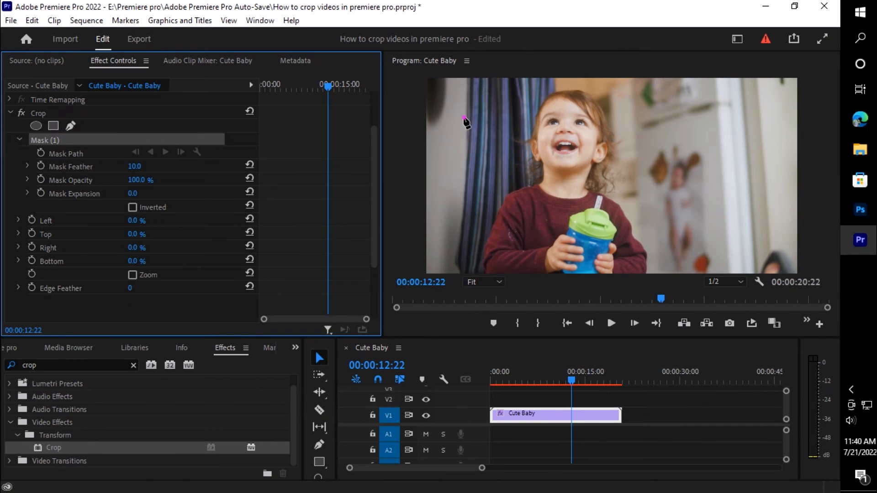
{"action": "left_click", "coordinate": [463, 118]}
{"action": "left_click", "coordinate": [701, 192]}
{"action": "left_click", "coordinate": [598, 231]}
{"action": "left_click", "coordinate": [461, 204]}
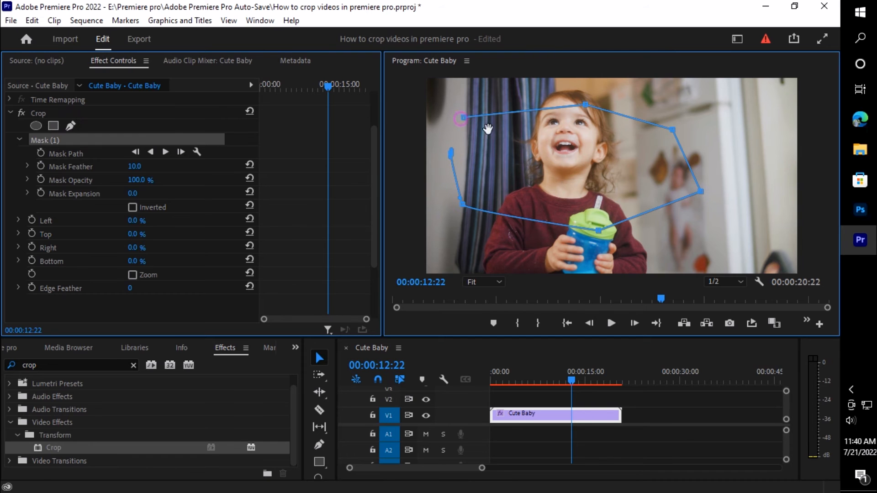
{"action": "left_click_drag", "start_coordinate": [585, 106], "coordinate": [579, 83]}
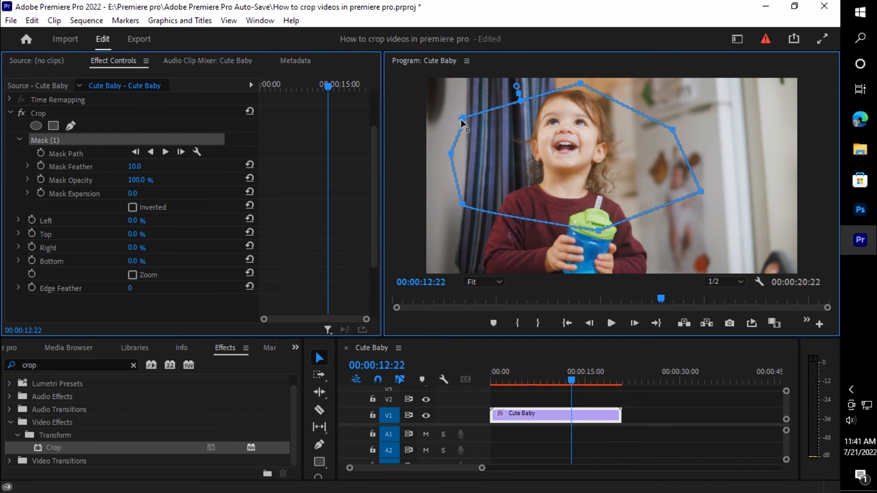
Set the freeform mask's Feather to 0, set the crop's Left value to 100%, and invert the mask.
{"action": "left_click_drag", "start_coordinate": [143, 171], "coordinate": [119, 171]}
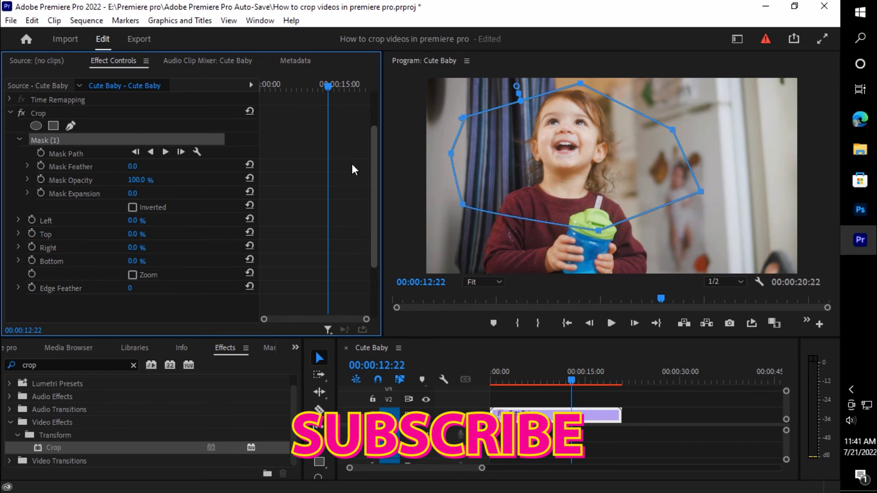
{"action": "left_click_drag", "start_coordinate": [133, 221], "coordinate": [146, 222]}
{"action": "left_click", "coordinate": [144, 207]}
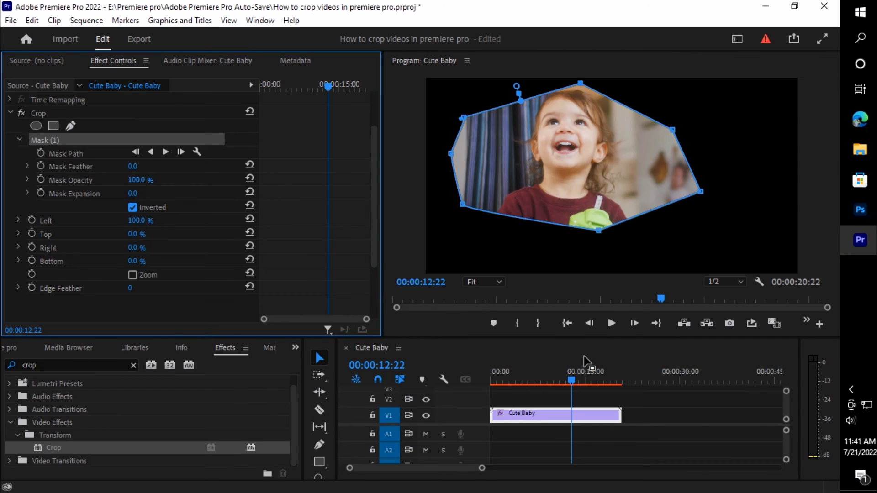
Play the sequence to preview the freeform crop, and select the mask with the playhead at 00:00:08:09.
{"action": "left_click", "coordinate": [611, 323]}
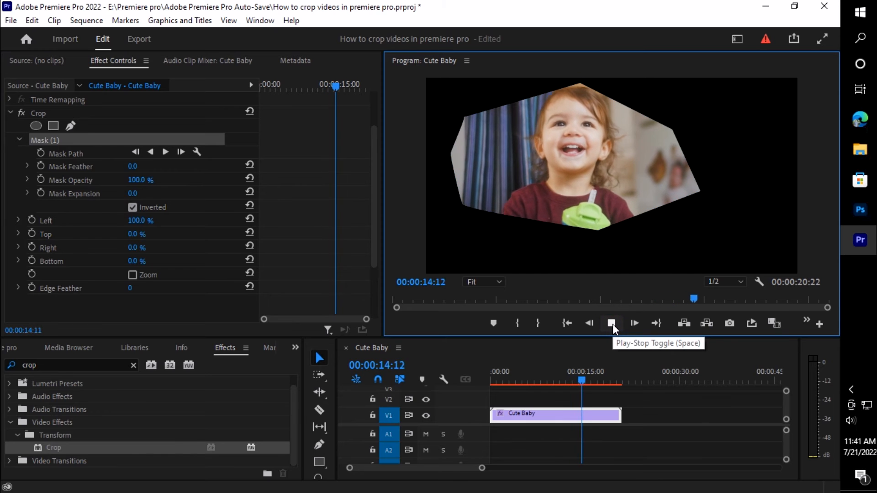
{"action": "left_click", "coordinate": [611, 323]}
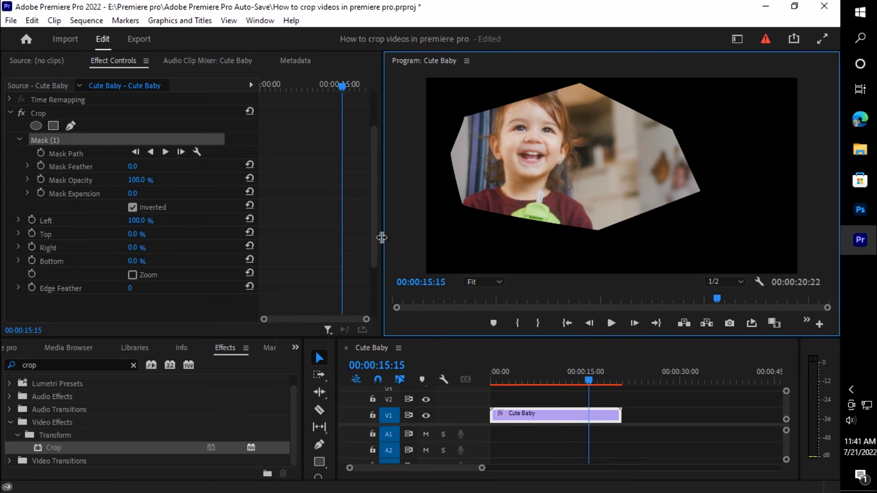
{"action": "left_click", "coordinate": [55, 137]}
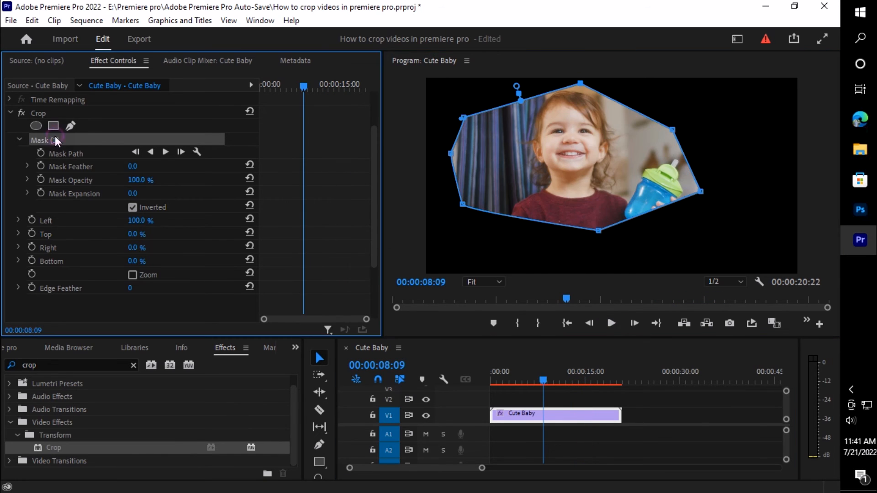
Delete the freeform mask from the Crop effect and set Left to 23%, Top to 25%, Right to 29% and Bottom to 33%.
{"action": "key", "text": "Delete"}
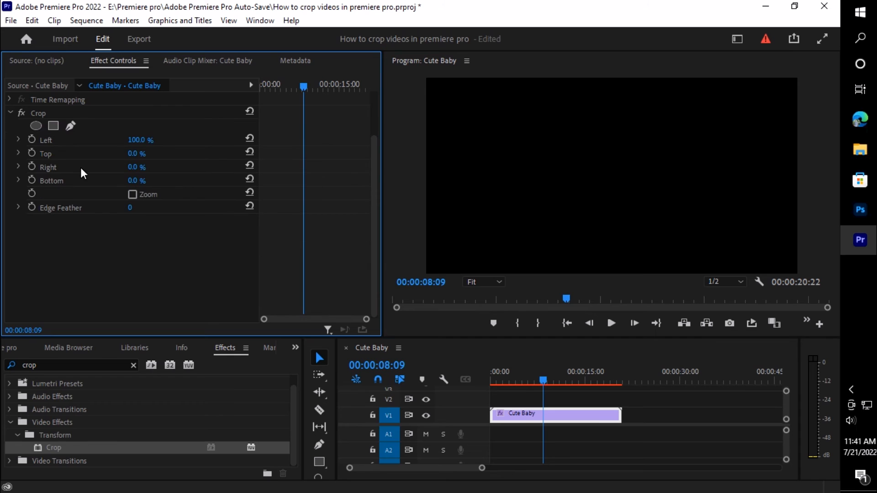
{"action": "left_click", "coordinate": [63, 143]}
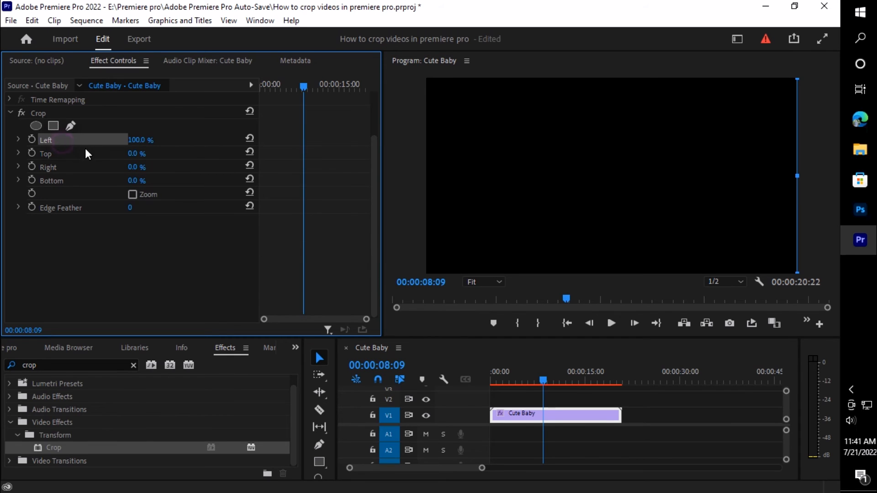
{"action": "left_click", "coordinate": [58, 156]}
{"action": "left_click", "coordinate": [66, 168]}
{"action": "left_click", "coordinate": [69, 181]}
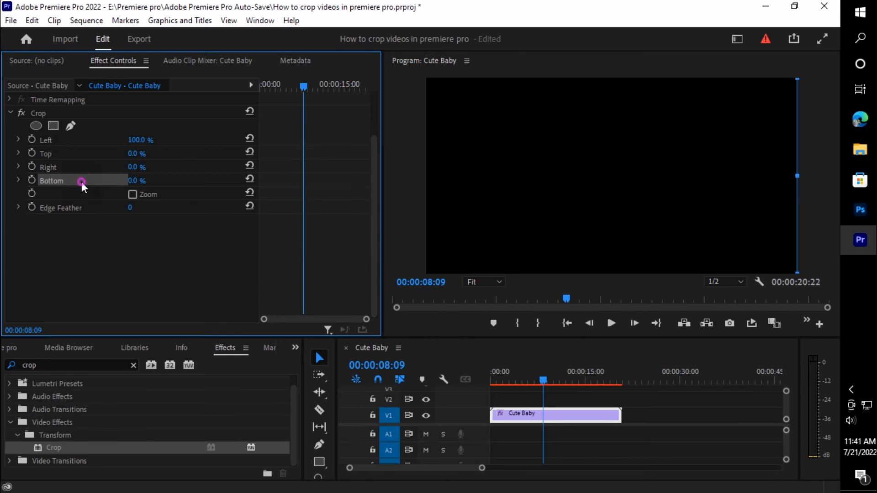
{"action": "left_click_drag", "start_coordinate": [138, 143], "coordinate": [156, 181]}
{"action": "left_click", "coordinate": [80, 225]}
{"action": "left_click", "coordinate": [138, 229]}
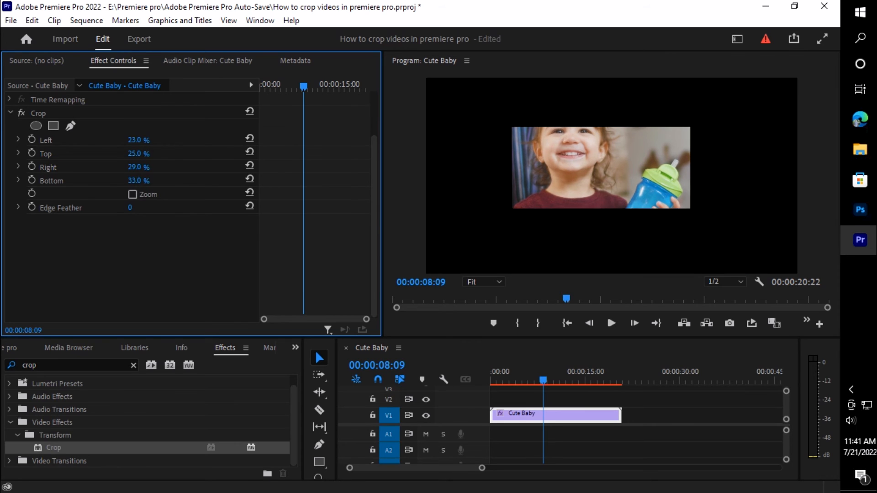
Toggle the Crop effect's Zoom option on and off to compare the cropped area filling the frame with the unzoomed crop.
{"action": "left_click", "coordinate": [131, 195]}
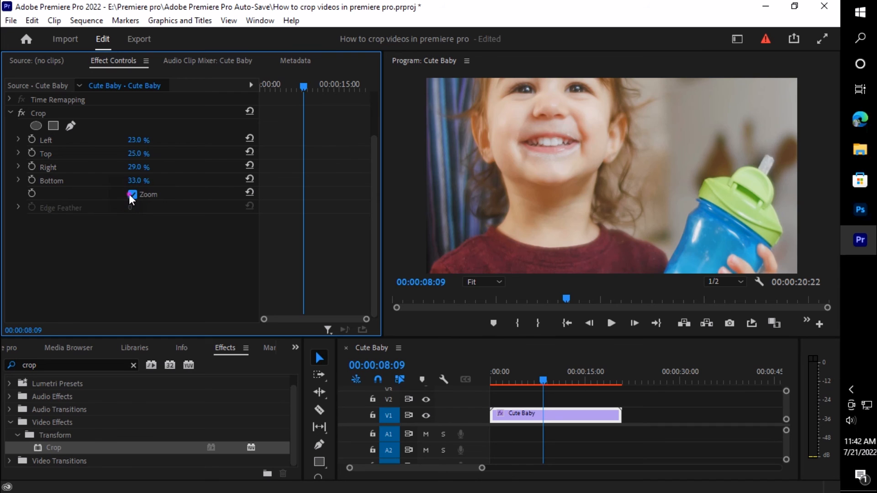
{"action": "left_click", "coordinate": [132, 195]}
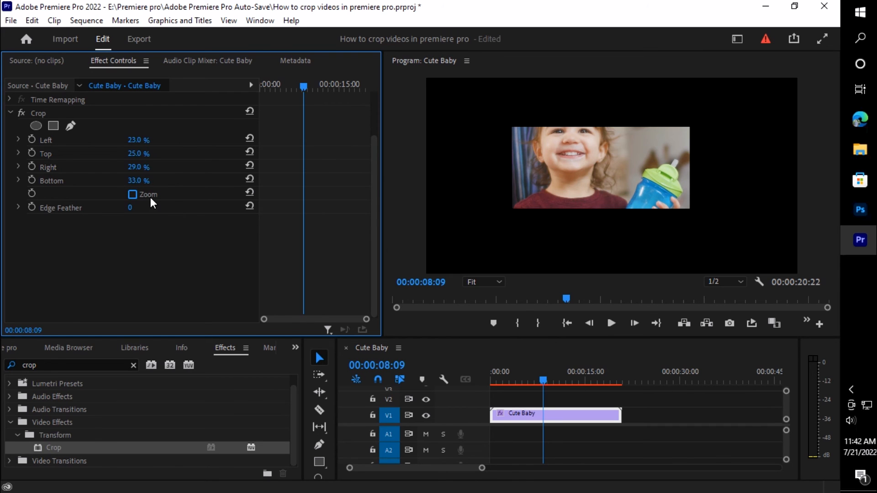
{"action": "left_click", "coordinate": [133, 195]}
{"action": "left_click", "coordinate": [132, 195]}
{"action": "left_click", "coordinate": [132, 194]}
{"action": "left_click", "coordinate": [132, 194]}
{"action": "left_click", "coordinate": [132, 195]}
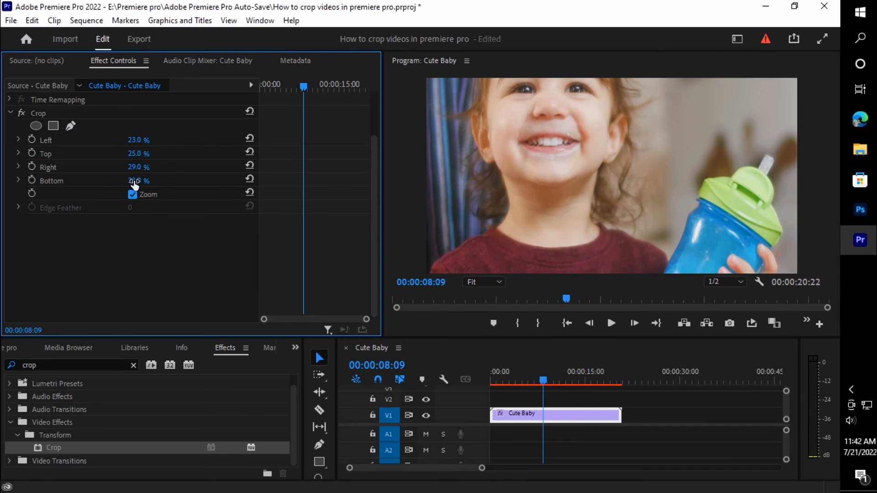
{"action": "left_click", "coordinate": [133, 194]}
Try a tighter crop around the child's face with Left 27%, Top 14%, Right 47% and Bottom 47%, comparing it with Zoom on and off.
{"action": "left_click_drag", "start_coordinate": [133, 181], "coordinate": [140, 140]}
{"action": "left_click", "coordinate": [133, 195]}
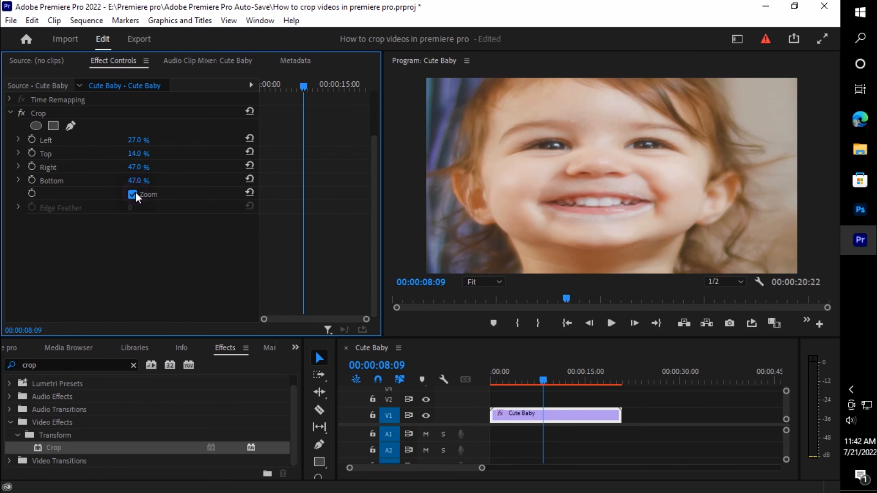
{"action": "left_click", "coordinate": [135, 193]}
{"action": "left_click", "coordinate": [136, 192]}
{"action": "left_click", "coordinate": [136, 193]}
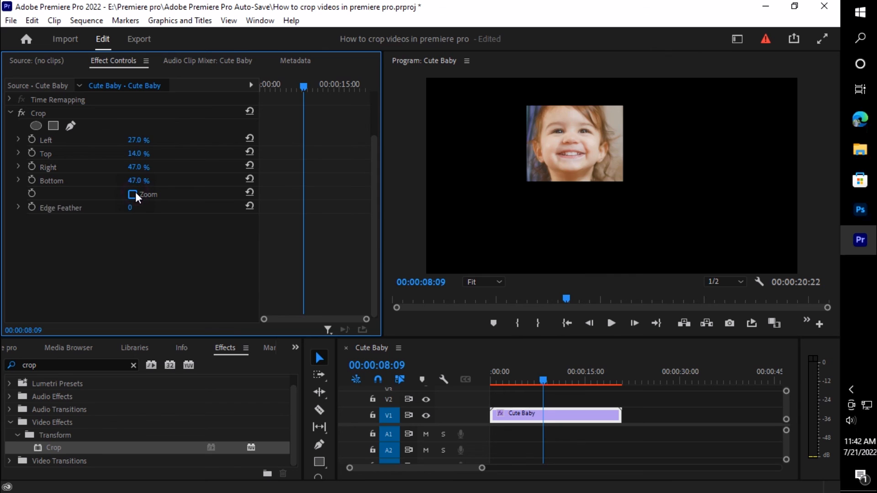
{"action": "left_click", "coordinate": [136, 192]}
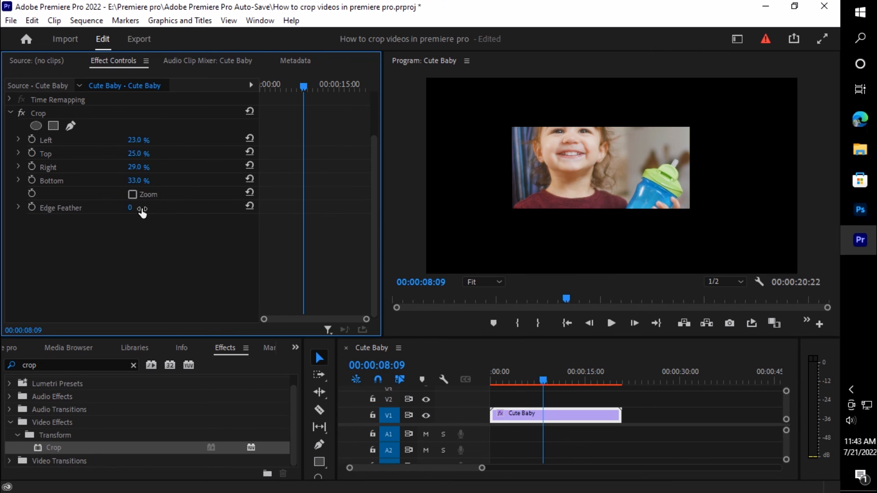
Set the Crop effect's Edge Feather to 47 and play the sequence to preview the softened edges.
{"action": "left_click_drag", "start_coordinate": [131, 207], "coordinate": [311, 173]}
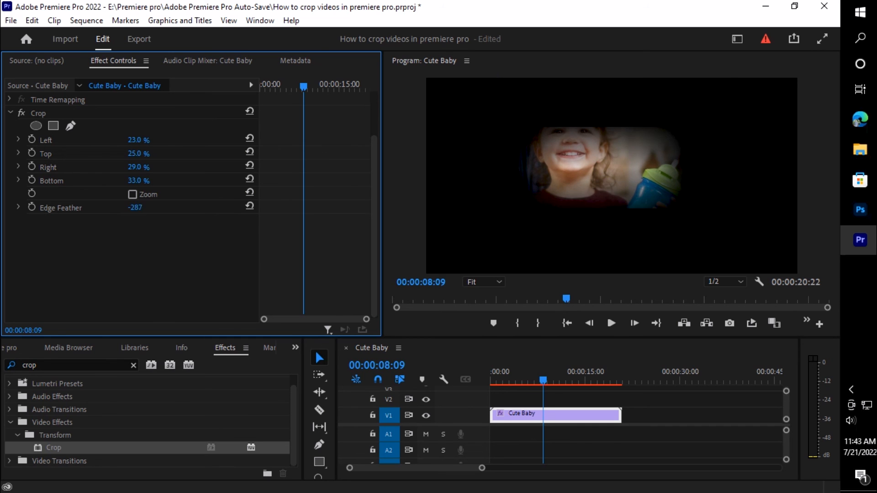
{"action": "left_click_drag", "start_coordinate": [103, 207], "coordinate": [194, 207]}
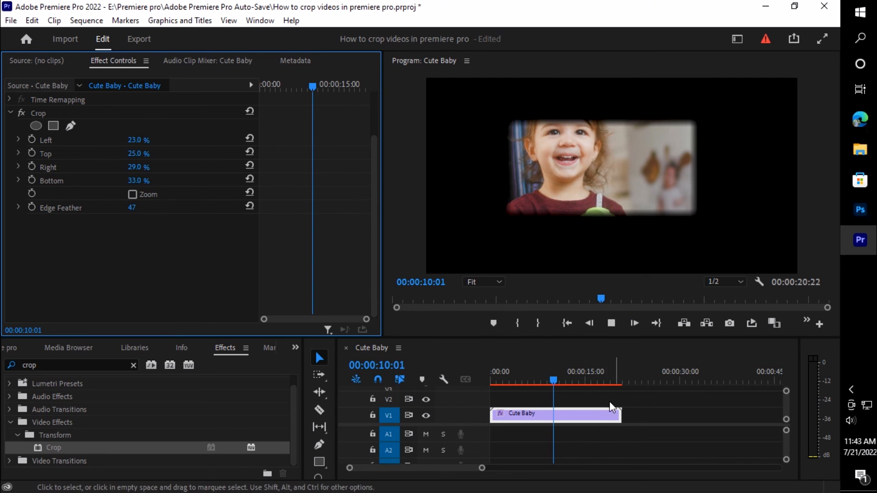
{"action": "key", "text": "space"}
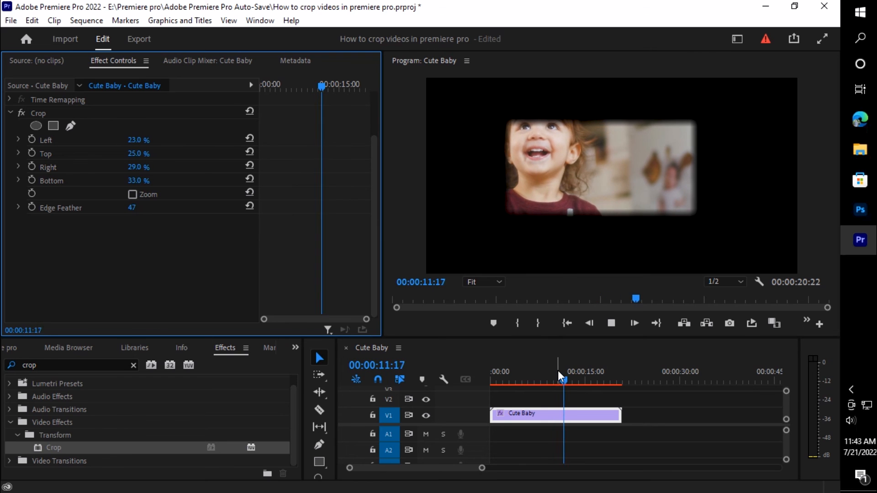
{"action": "key", "text": "space"}
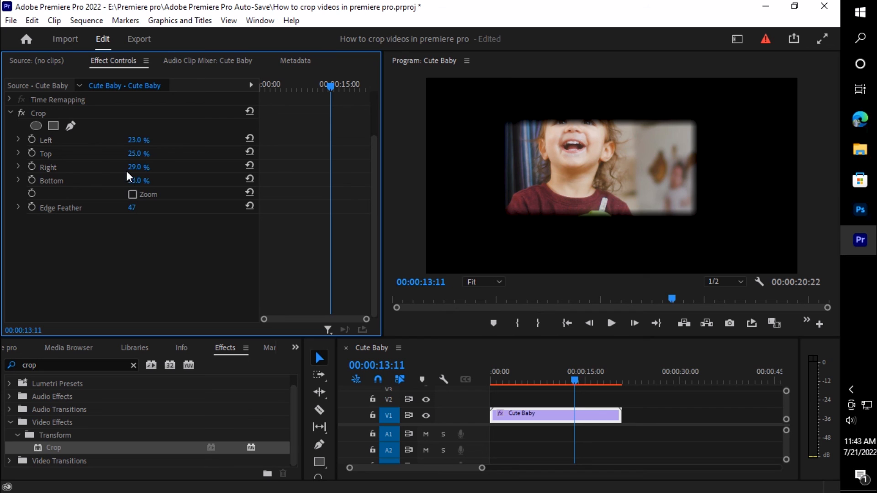
Reset the Crop effect's Left, Top, Right, Bottom, Zoom and Edge Feather parameters to their defaults.
{"action": "left_click", "coordinate": [251, 138]}
{"action": "left_click", "coordinate": [251, 152]}
{"action": "left_click", "coordinate": [251, 165]}
{"action": "left_click", "coordinate": [251, 178]}
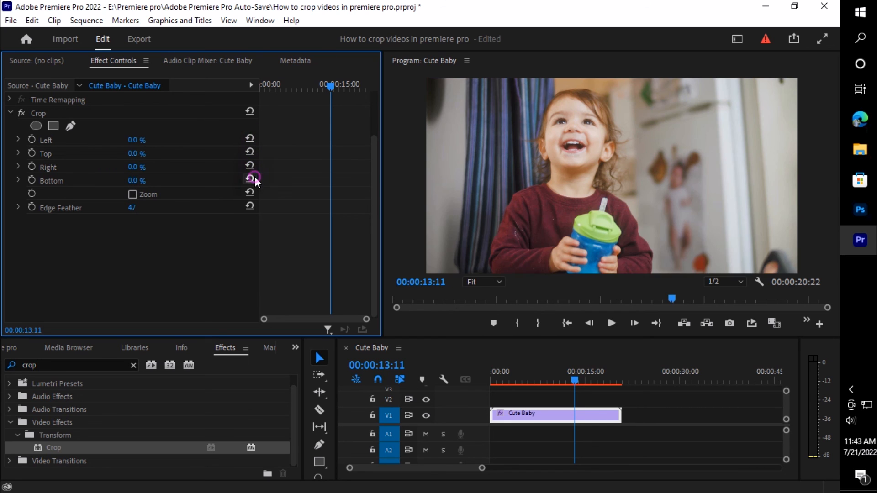
{"action": "left_click", "coordinate": [250, 190]}
{"action": "left_click", "coordinate": [246, 209]}
{"action": "scroll", "coordinate": [217, 219], "scroll_direction": "up", "scroll_amount": 5}
{"action": "scroll", "coordinate": [92, 247], "scroll_direction": "down", "scroll_amount": 3}
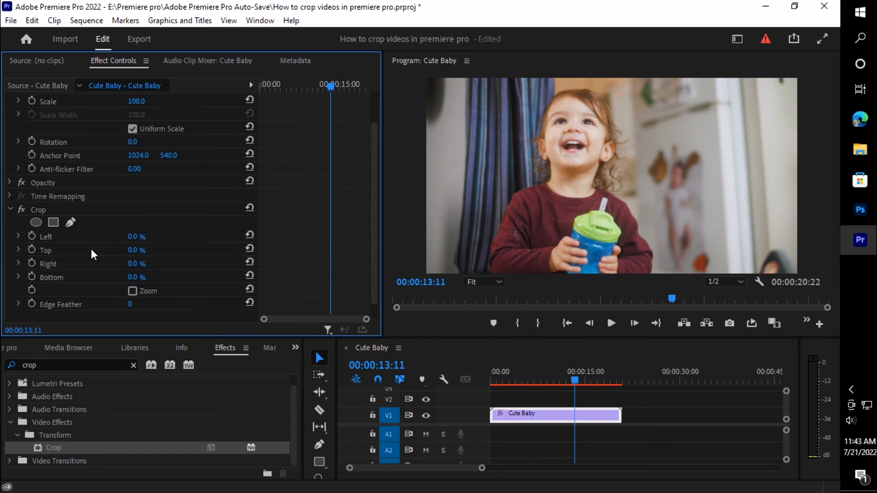
{"action": "left_click_drag", "start_coordinate": [131, 265], "coordinate": [178, 265]}
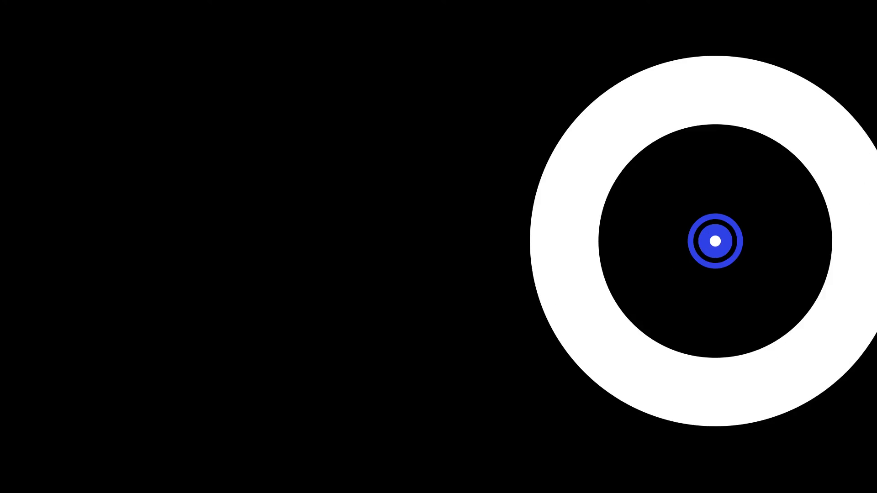